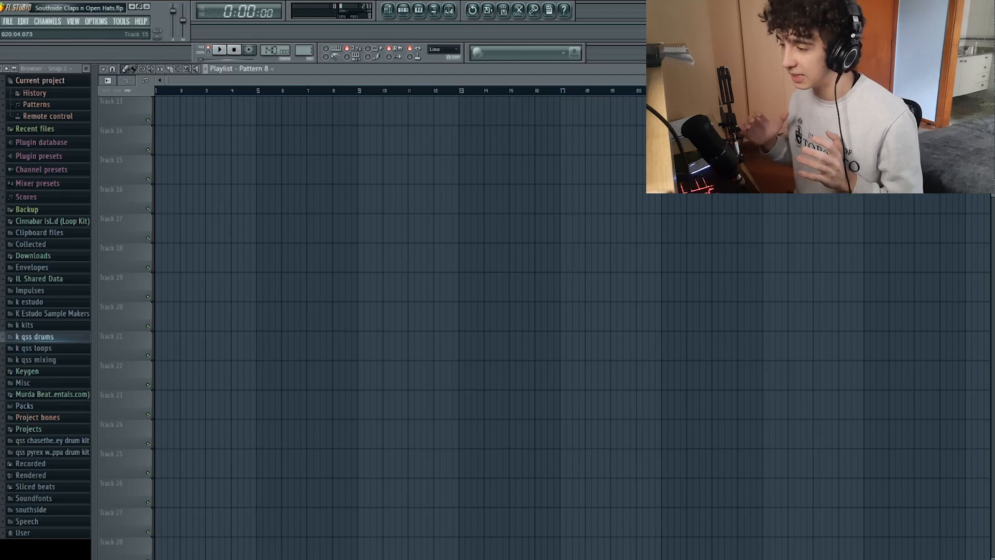
Step: Show the Pattern 1 step sequencer and inspect the Luger Slap Clap channel's sample settings and the snare, clap and open hat placement
key("F6")
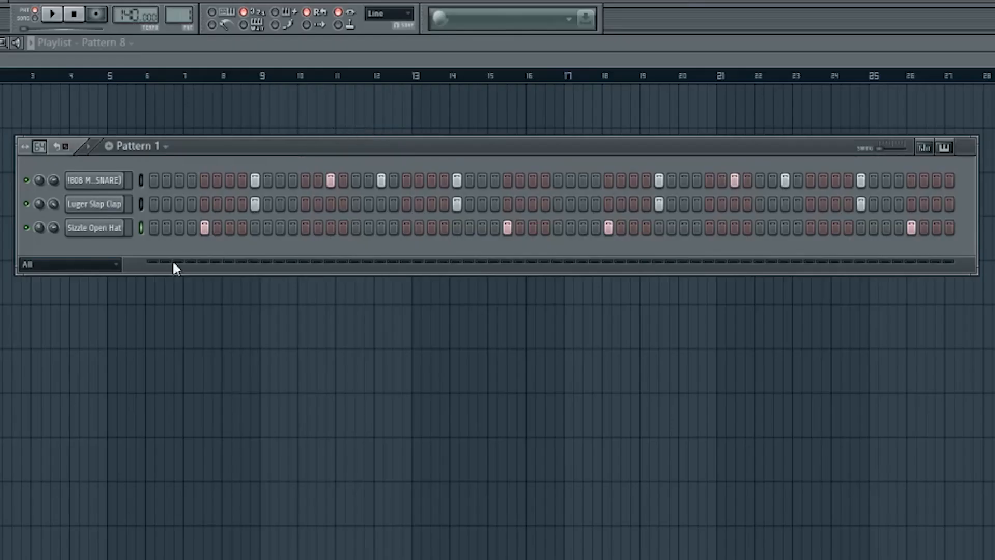
left_click(116, 205)
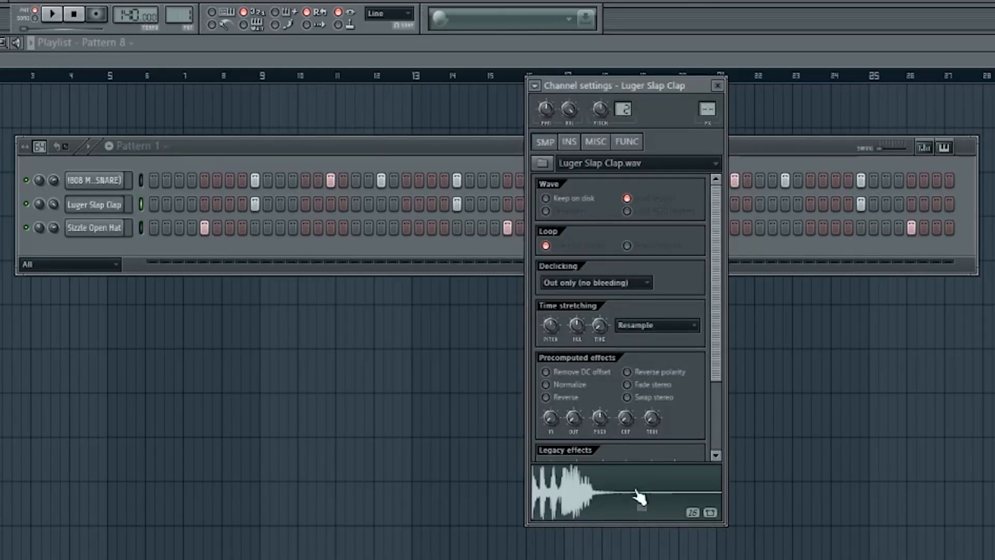
left_click(718, 85)
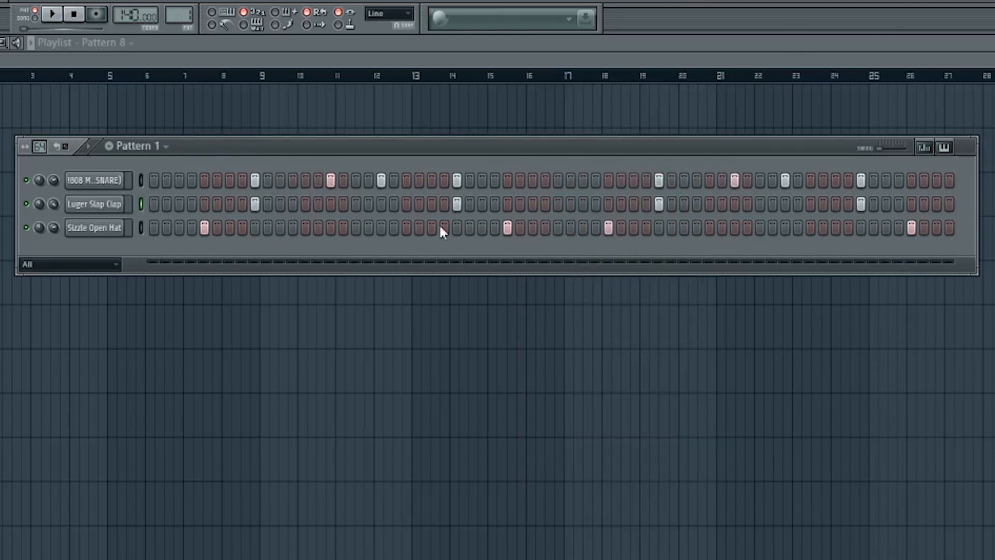
left_click_drag(398, 151, 402, 141)
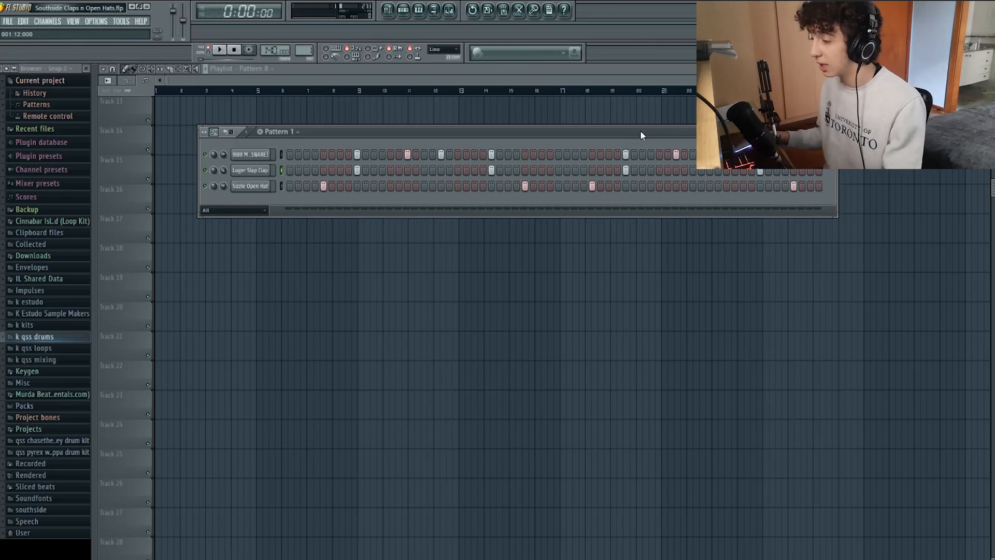
left_click(324, 186)
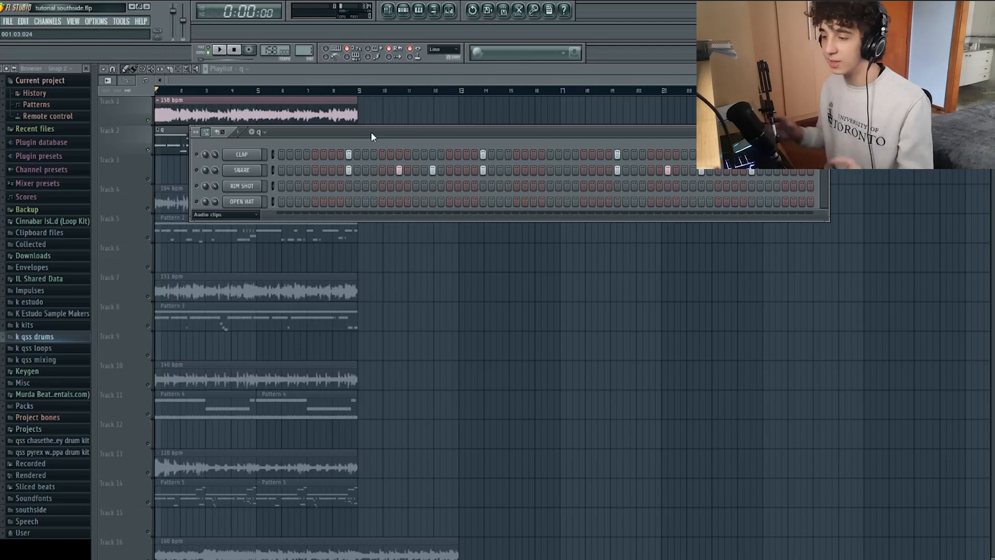
Step: Play the loops on Tracks 1 and 4 with their clap, snare, rim shot and open hat patterns
key("space")
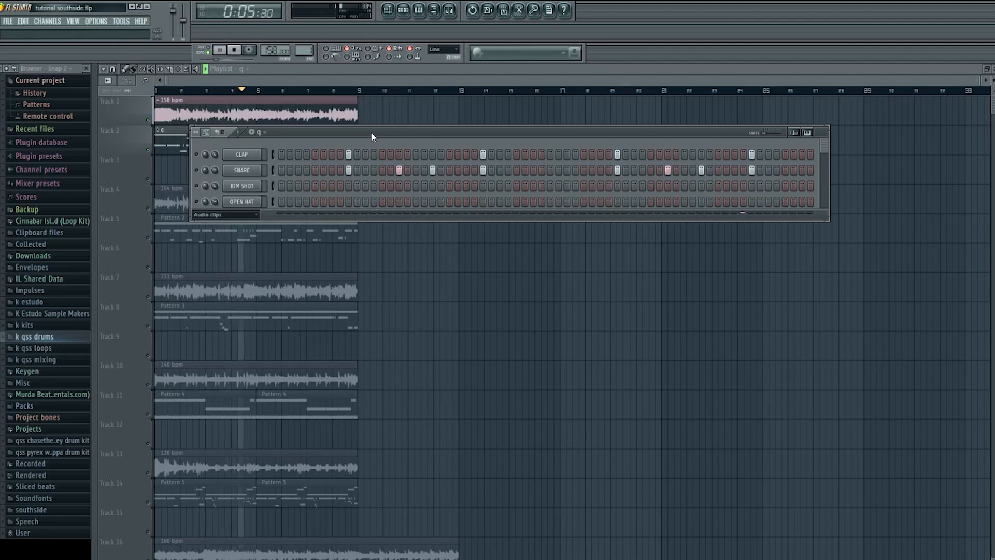
key("space")
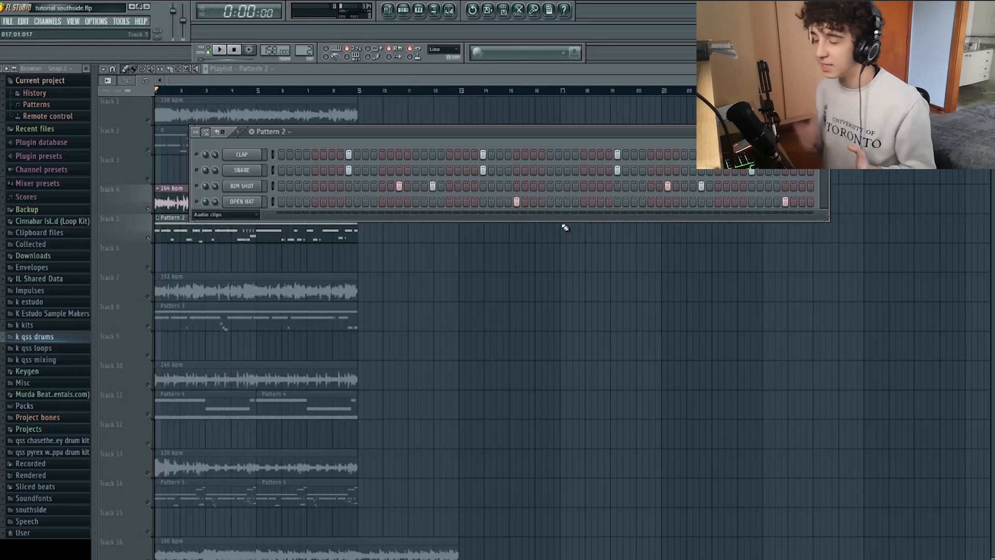
key("space")
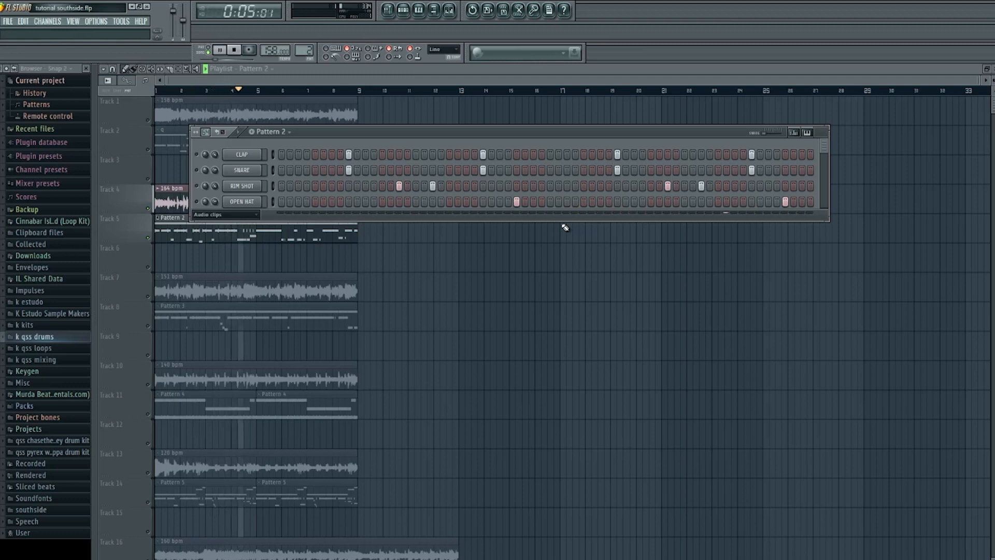
key("space")
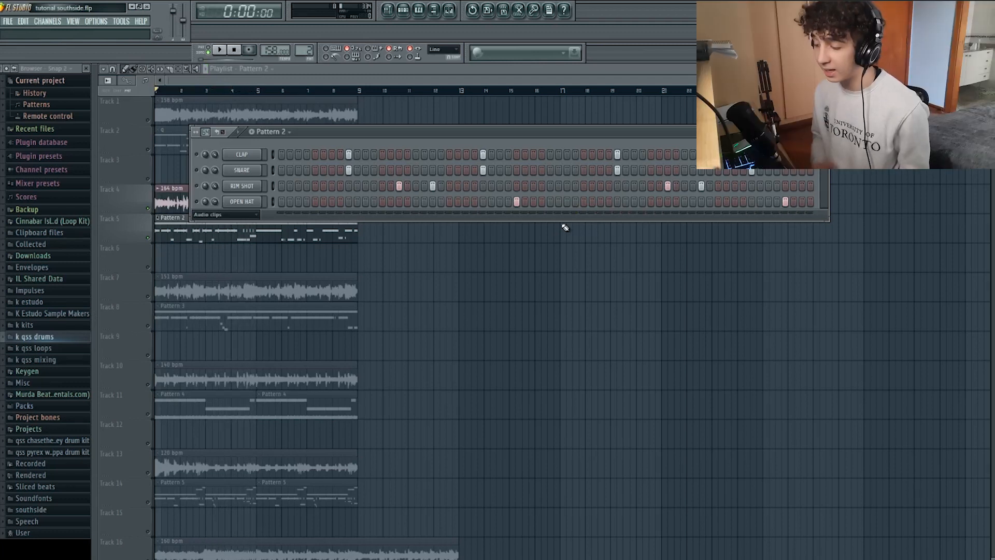
key("space")
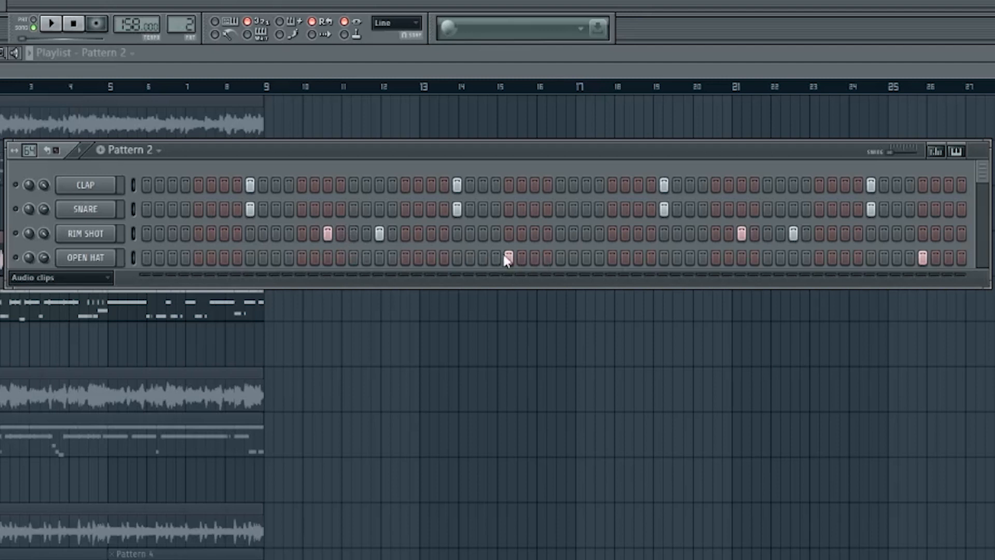
key("F6")
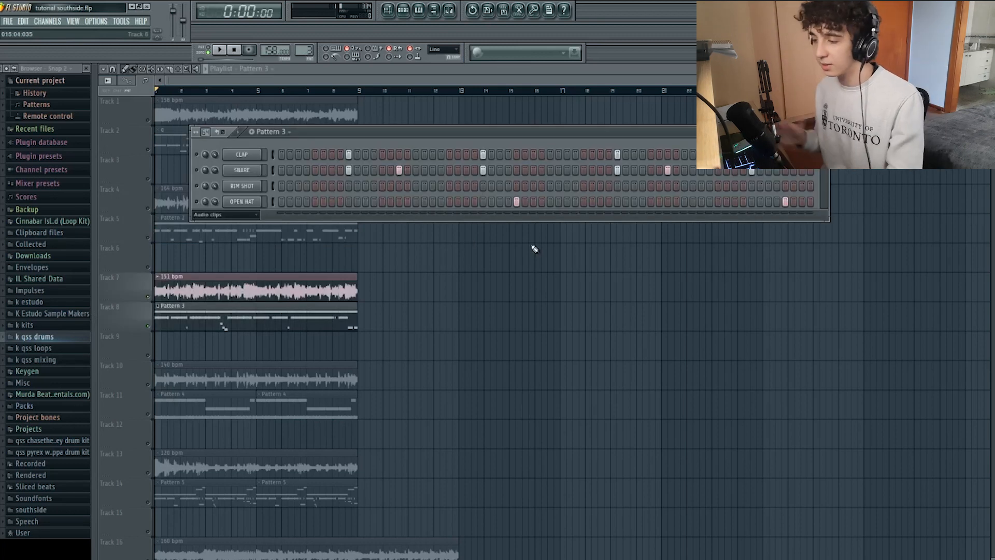
Step: Play the Track 7 loop with Pattern 3 and examine the pattern's hi-hat notes in the piano roll
key("space")
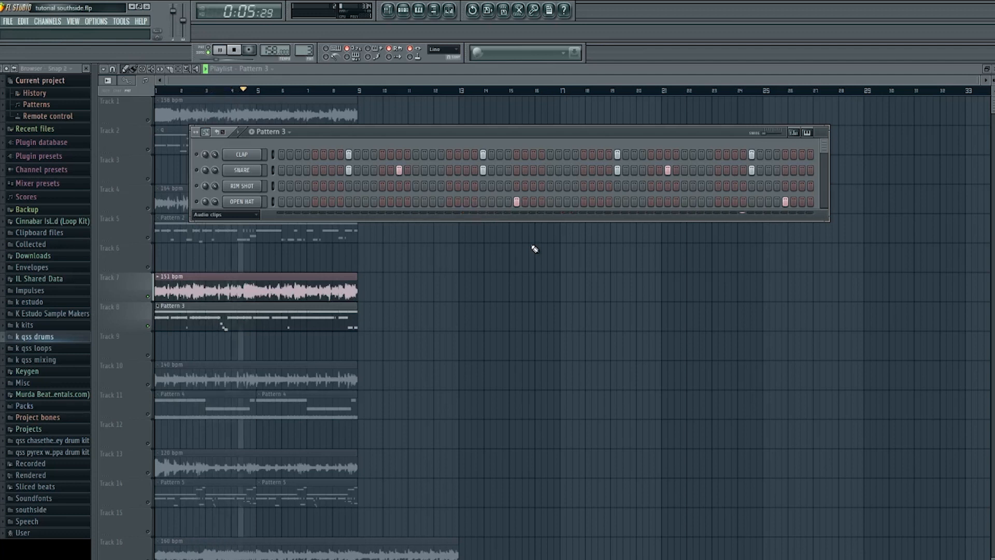
key("space")
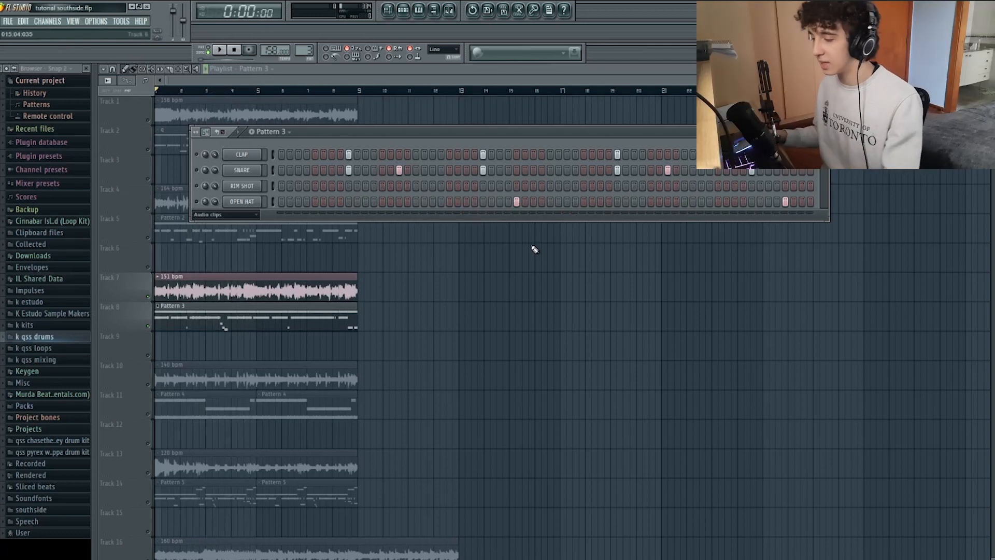
left_click(347, 246)
double_click(329, 318)
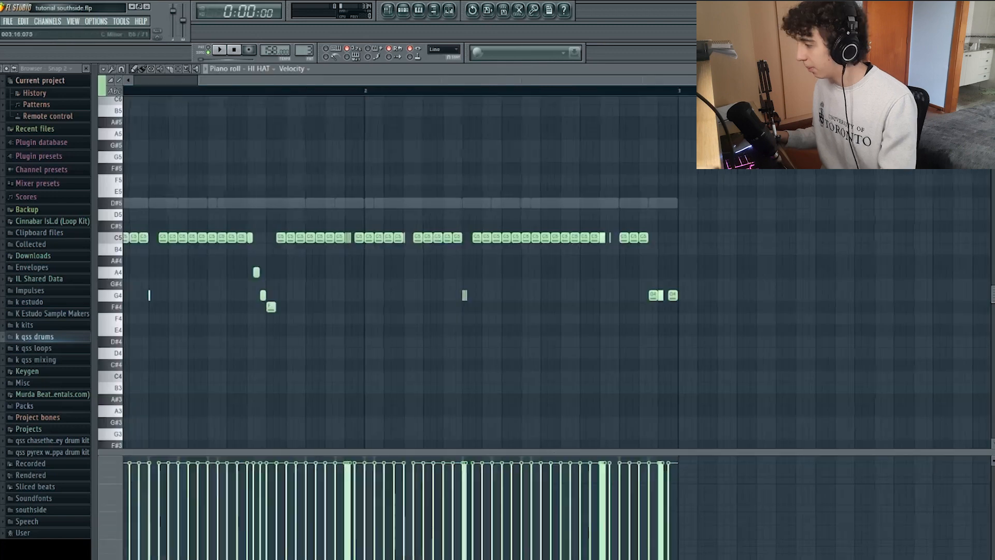
key("Escape")
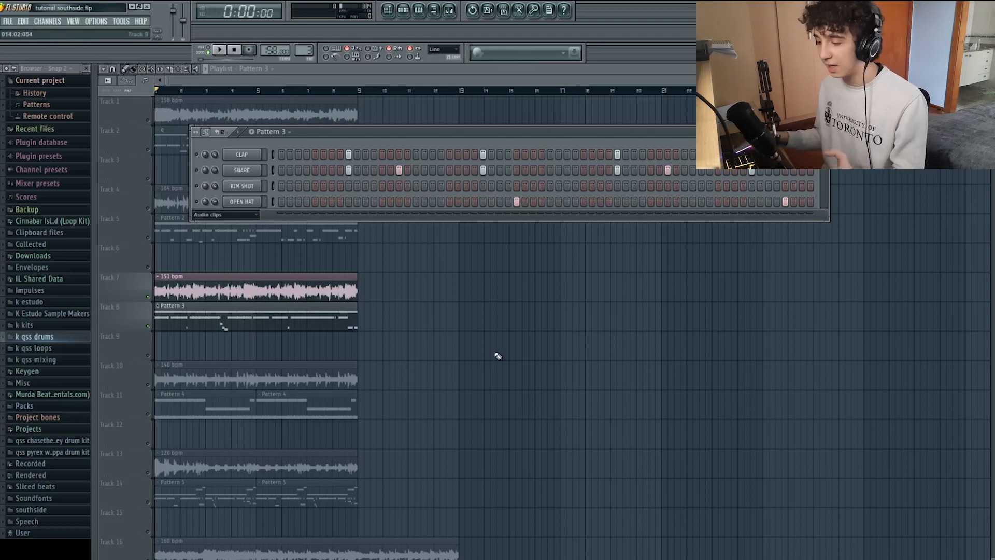
Step: Switch to Pattern 4 and play it with the 140 bpm loop on Track 10
key("KP_Add")
key("space")
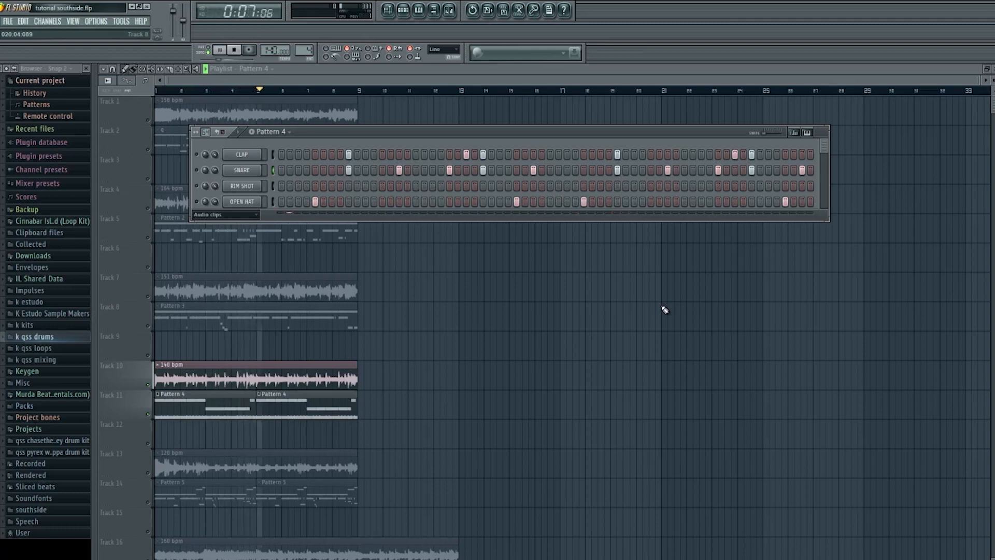
key("space")
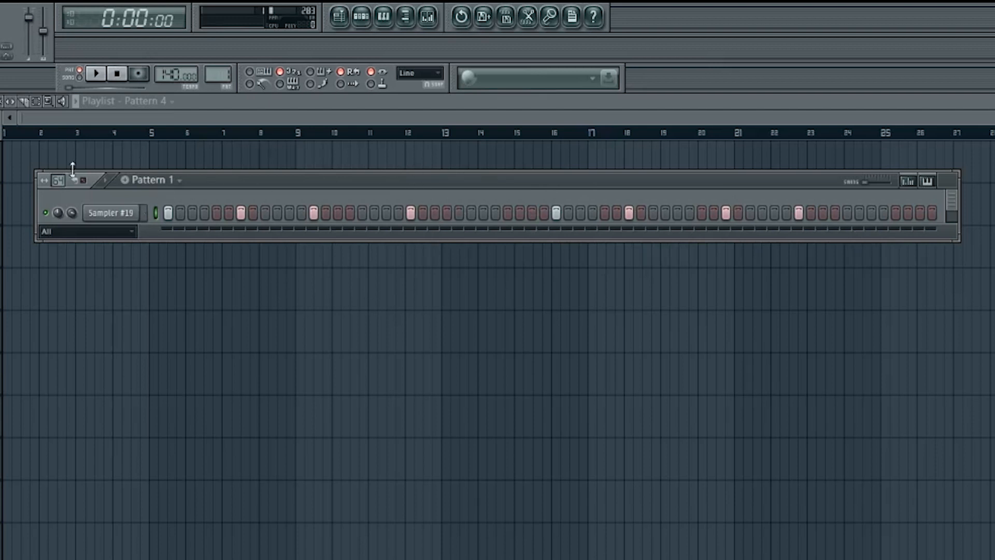
Step: Enlarge the Pattern 1 step sequencer to show all its Sampler channels and reposition it over the playlist
left_click(340, 213)
left_click(315, 213)
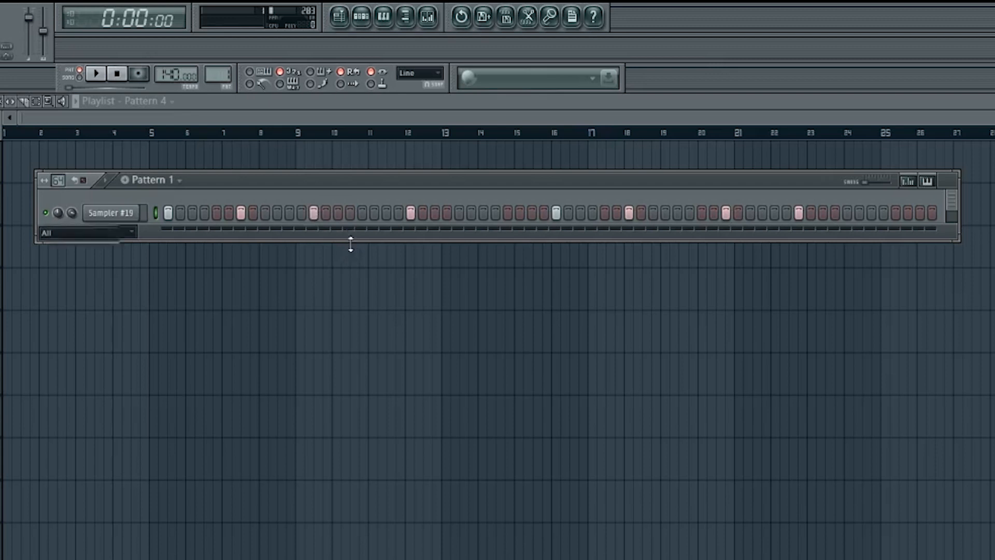
left_click_drag(349, 240, 349, 557)
left_click_drag(417, 180, 476, 162)
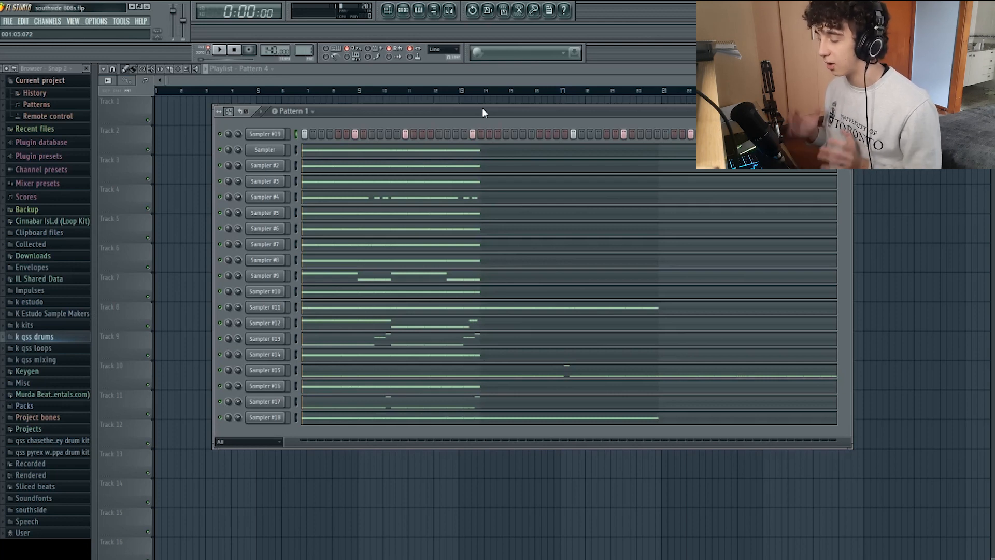
Step: Open Sampler #19 in the piano roll and examine the rhythm of its C#5 808 notes
key("F7")
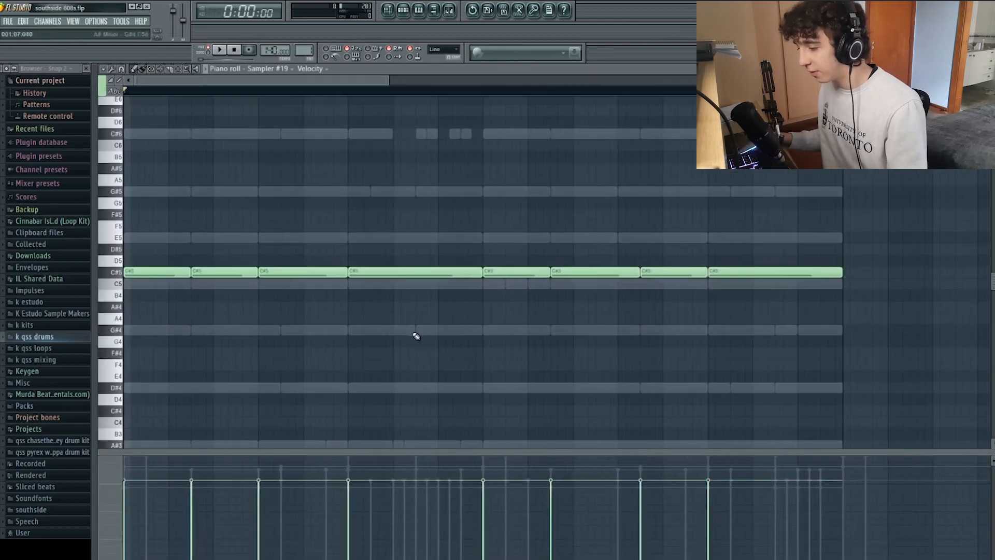
left_click_drag(363, 296, 123, 274)
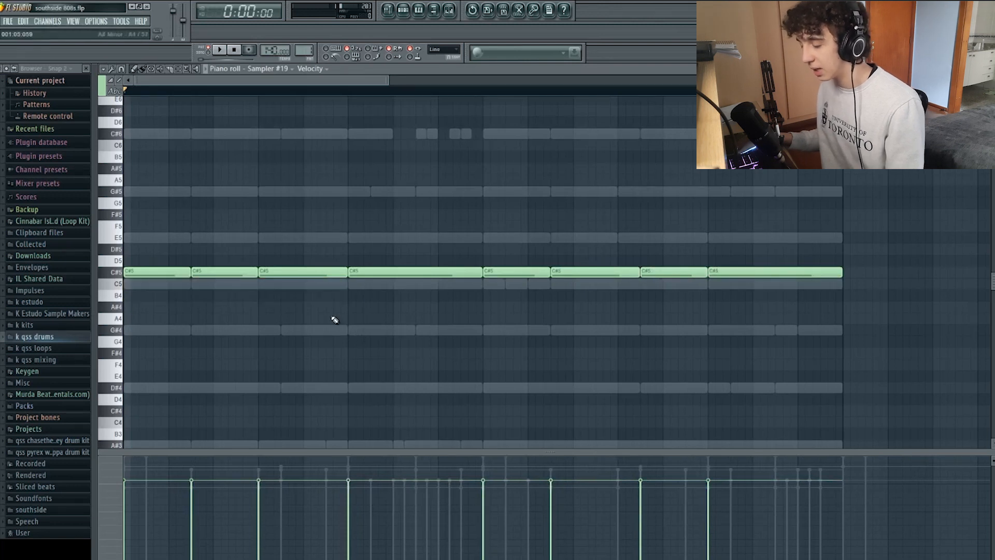
left_click_drag(430, 315, 124, 210)
left_click(313, 348)
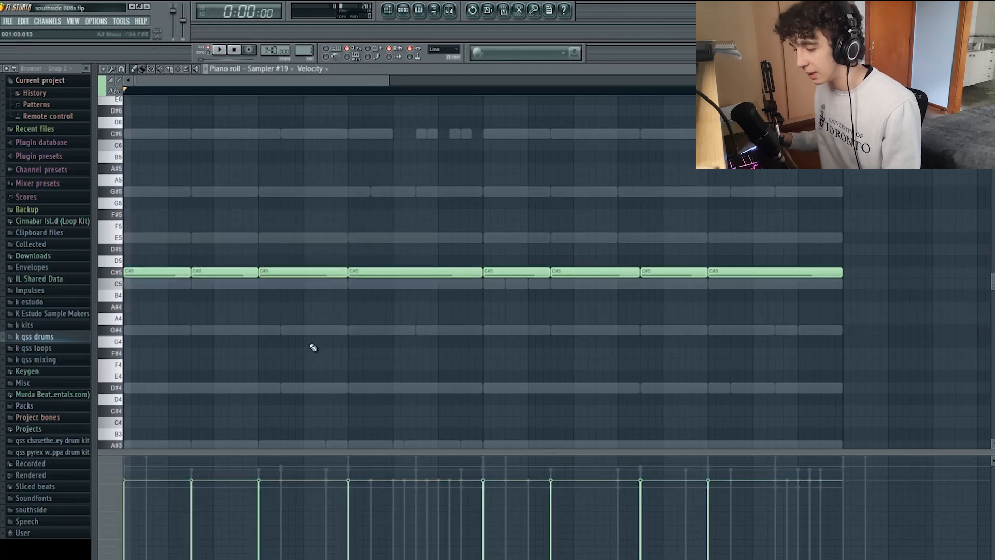
left_click(294, 272)
key("ctrl+z")
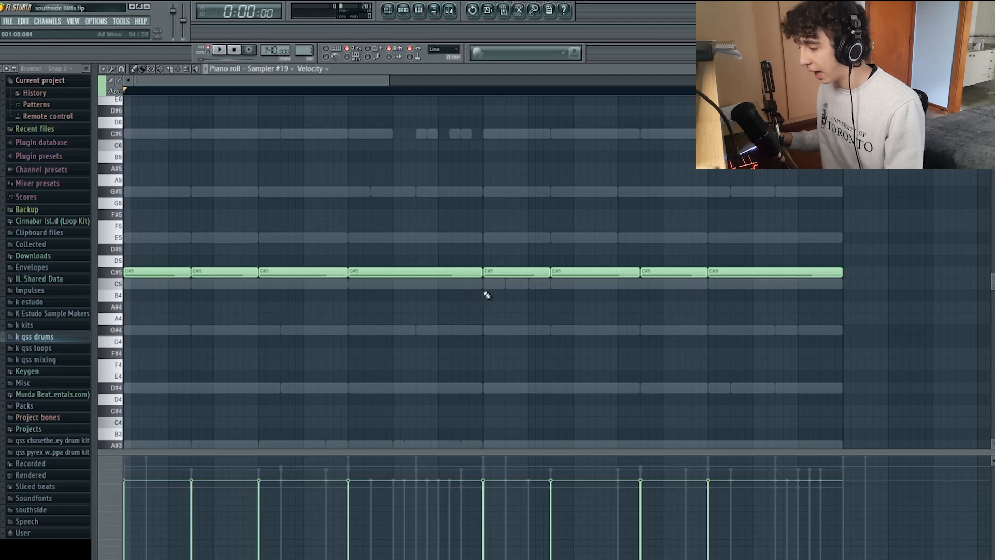
Step: Select all of Sampler #19's notes and transpose them up to B5
left_click_drag(483, 291, 780, 300)
left_click_drag(491, 289, 507, 221)
key("ctrl+a")
left_click_drag(816, 279, 156, 238)
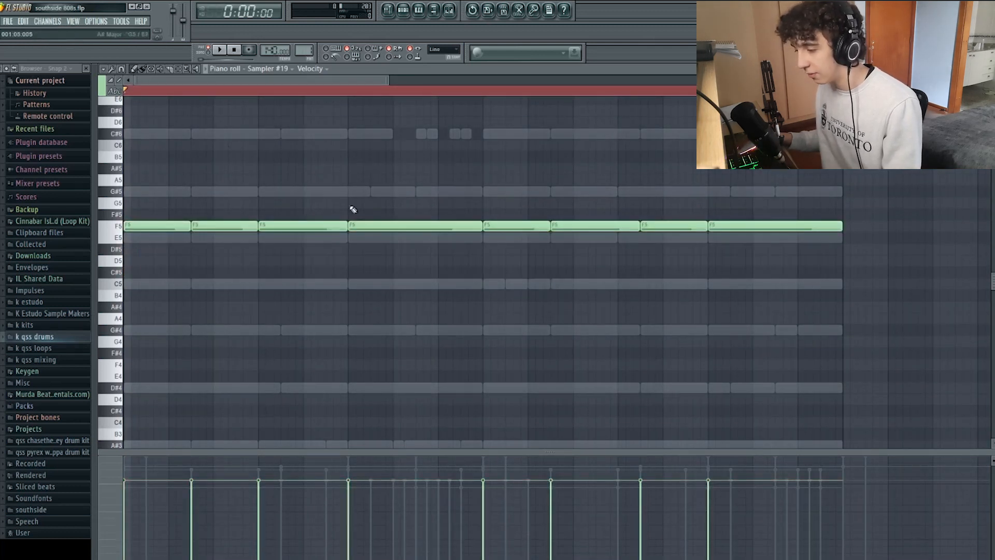
key("ctrl+a")
left_click(400, 215)
key("ctrl+z")
left_click_drag(326, 224, 388, 183)
key("ctrl+d")
mouse_move(424, 211)
left_mouse_down()
mouse_move(415, 174)
mouse_move(432, 184)
left_mouse_up()
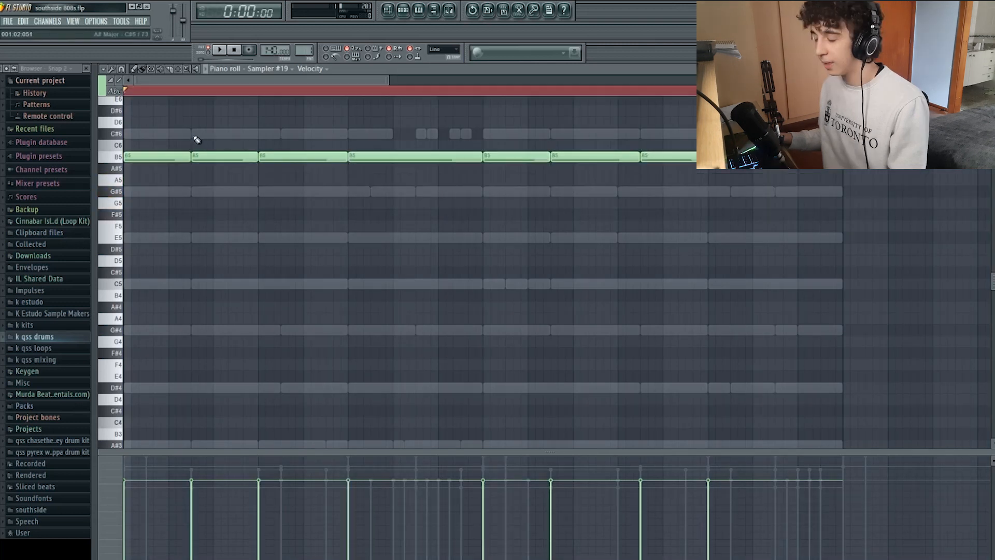
Step: Delete Sampler #19's first four B5 notes and put a copy of the last four notes in their place
left_click_drag(182, 129, 448, 208)
right_click(412, 156)
right_click(311, 157)
right_click(222, 156)
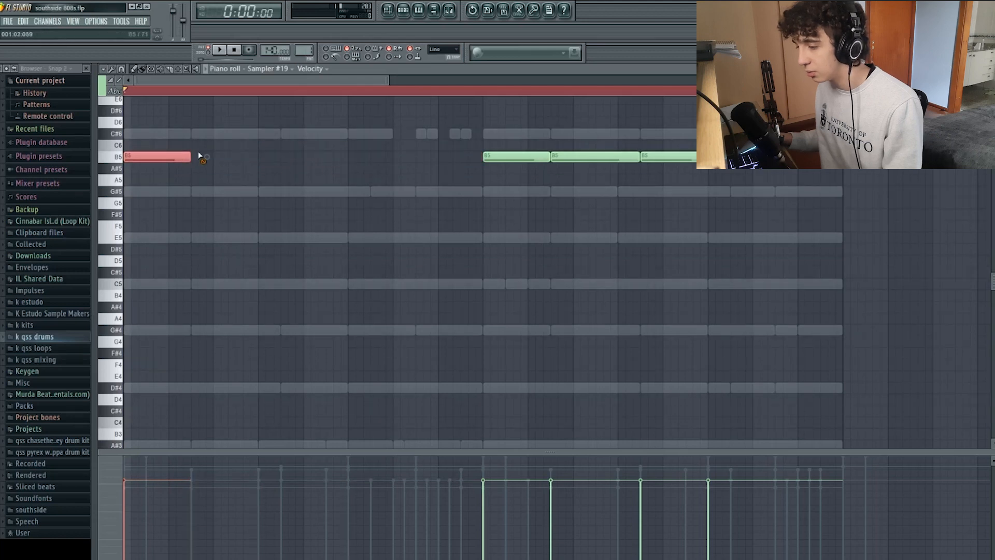
right_click(156, 156)
mouse_move(405, 173)
left_mouse_down()
mouse_move(422, 160)
mouse_move(771, 126)
left_mouse_up()
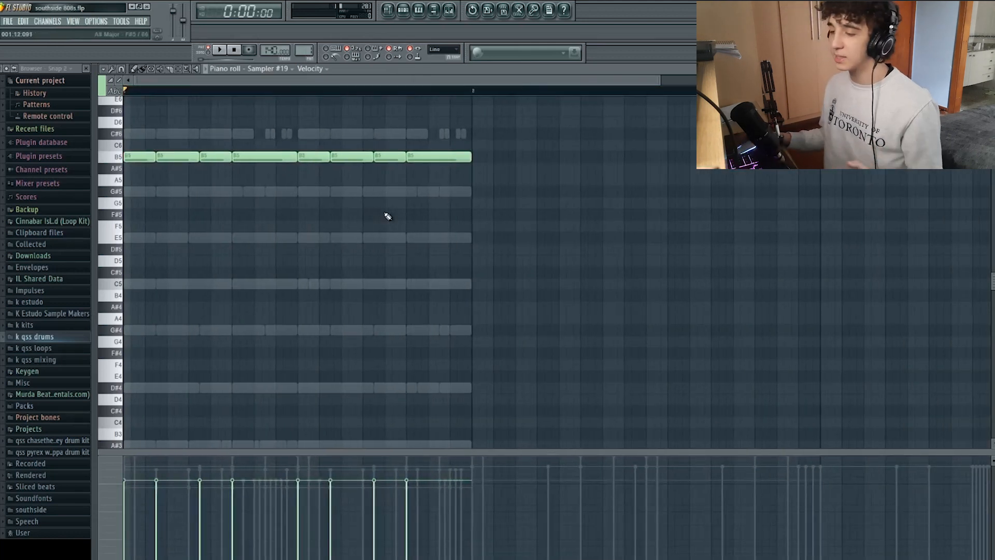
scroll(388, 216, "up", 3)
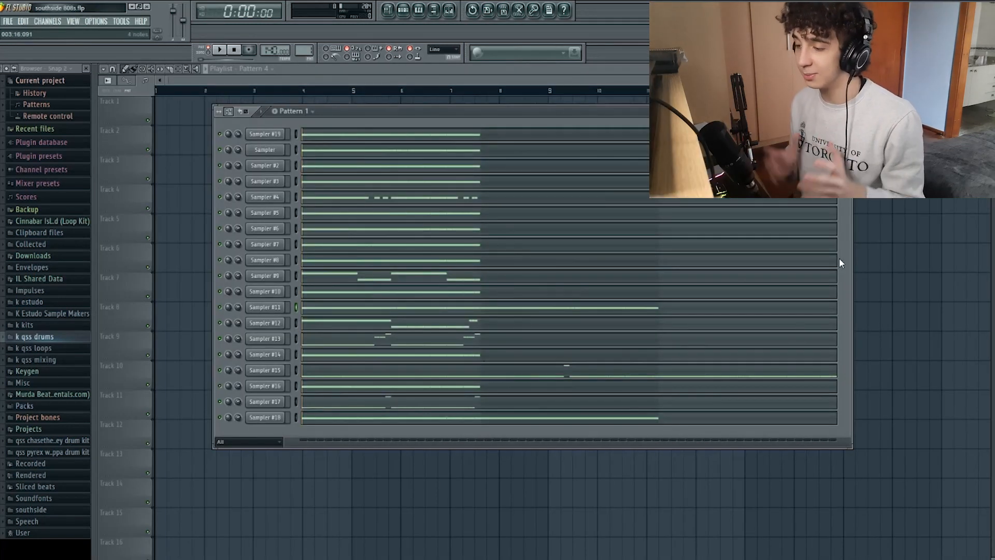
Step: Place a Pattern 4 clip at bar 1 of Track 2 in the playlist and size it to two bars
key("F6")
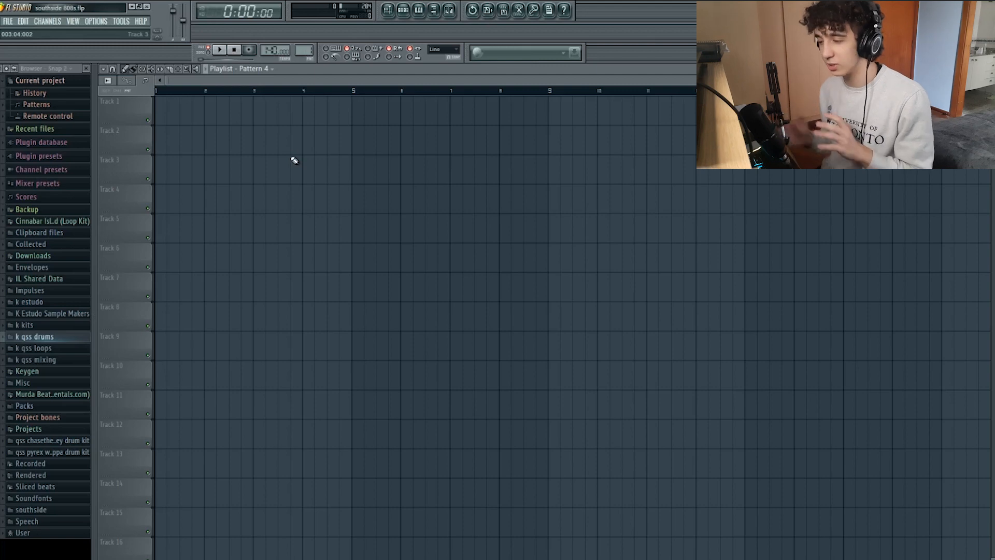
left_click_drag(294, 161, 89, 111)
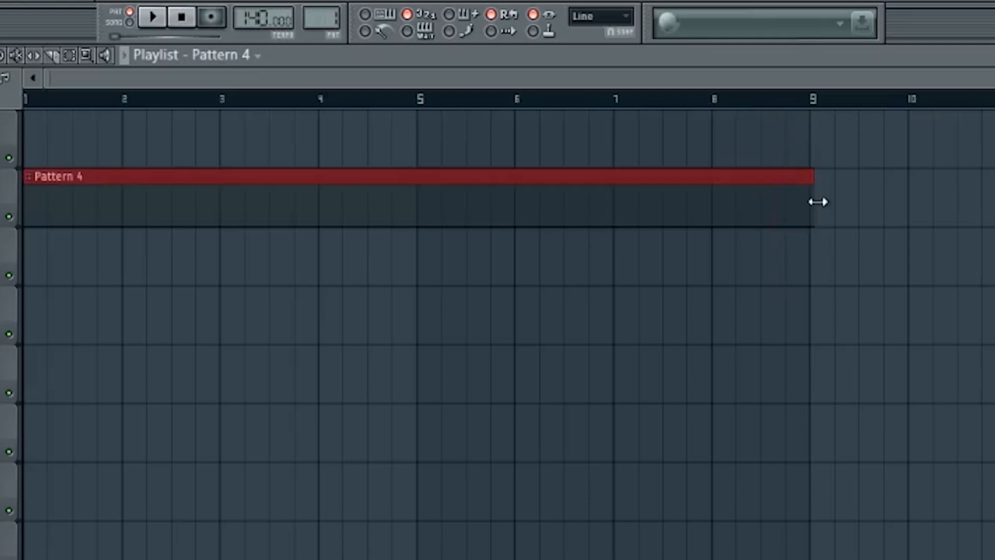
left_click_drag(817, 201, 218, 267)
mouse_move(172, 157)
left_mouse_down()
mouse_move(110, 151)
mouse_move(223, 140)
left_mouse_up()
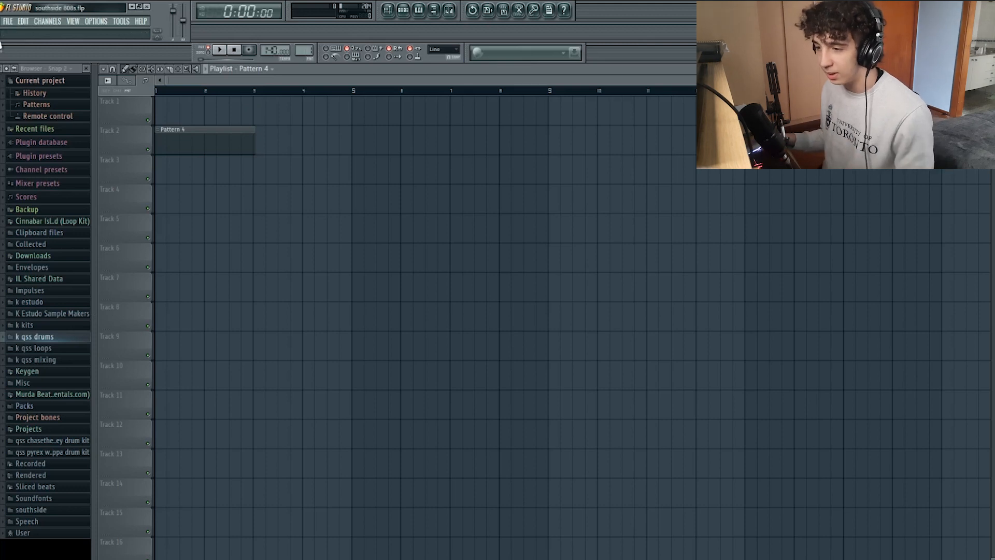
Step: Open the tutorial southside project and play the 157 bpm loop together with Pattern 8
left_click(7, 22)
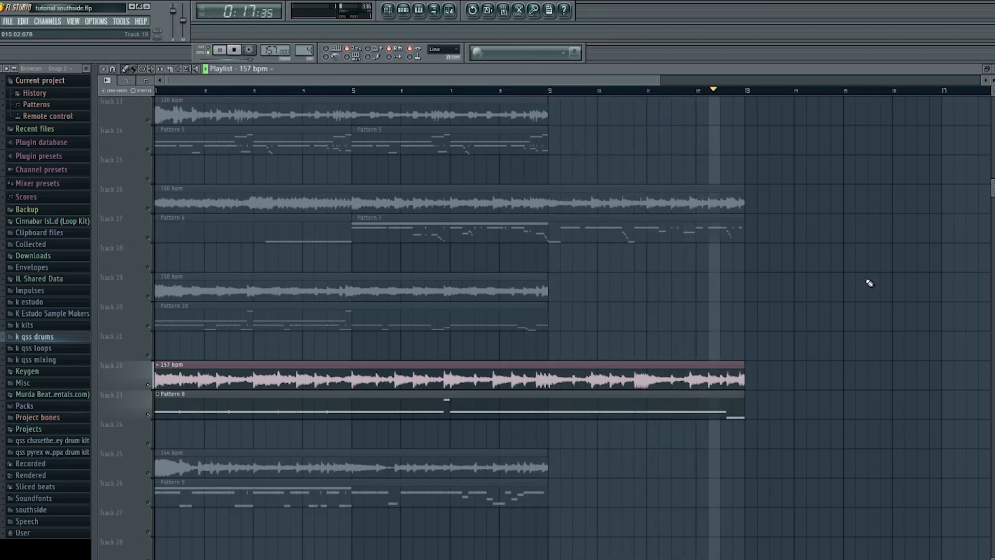
key("space")
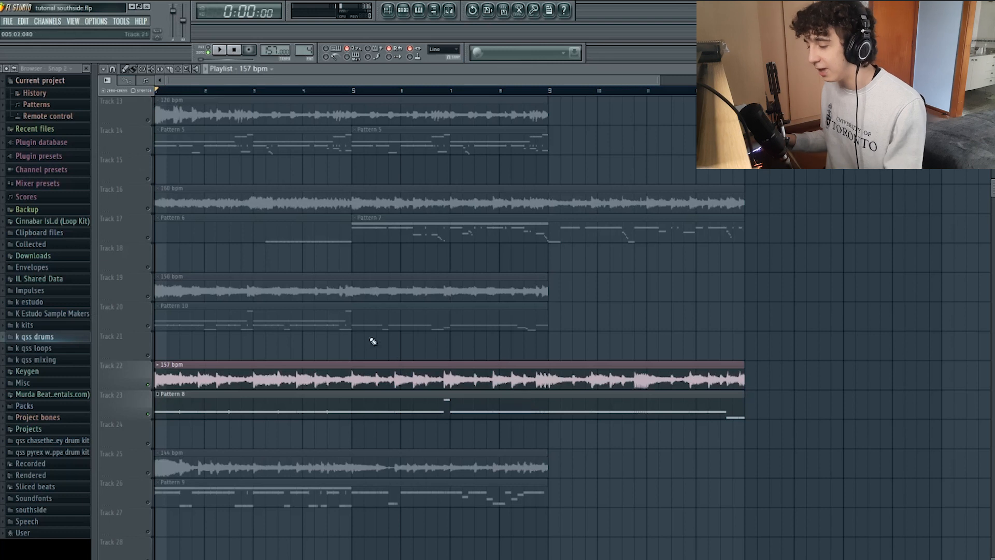
key("space")
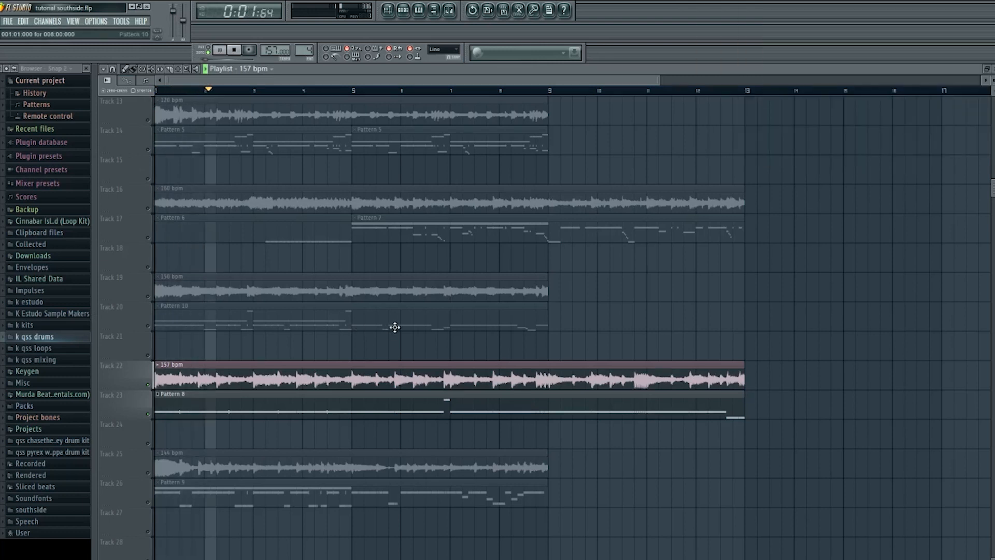
key("space")
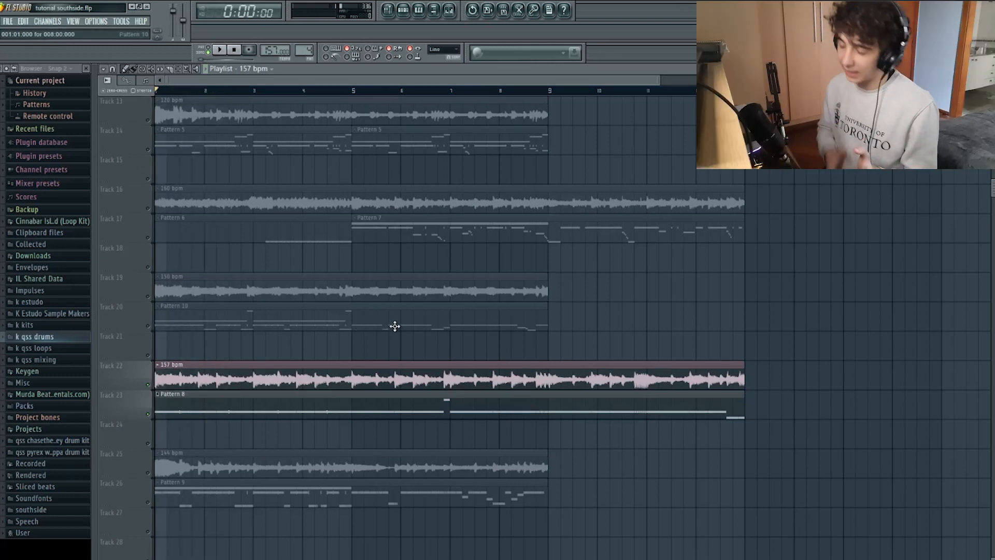
Step: Open Pattern 8's 808 1 notes in the piano roll and examine the C5 rhythm and the F#5 note at the end of bar 6
left_click(417, 399)
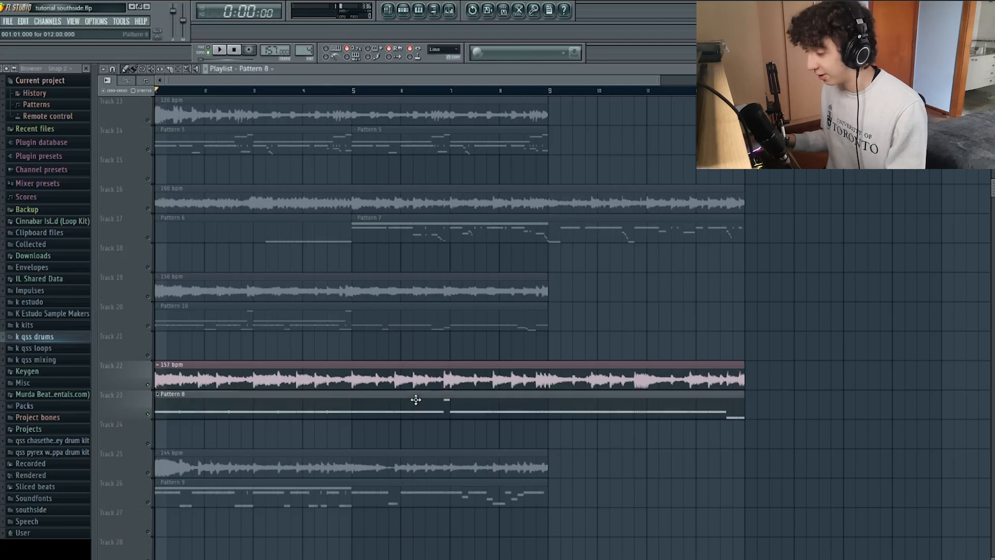
double_click(415, 398)
scroll(417, 389, "down", 3)
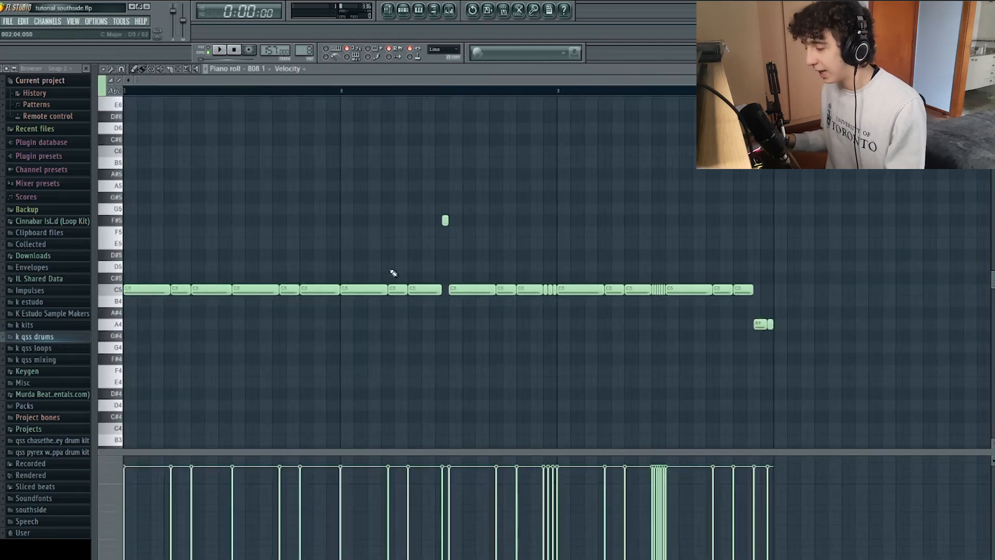
left_click(446, 220)
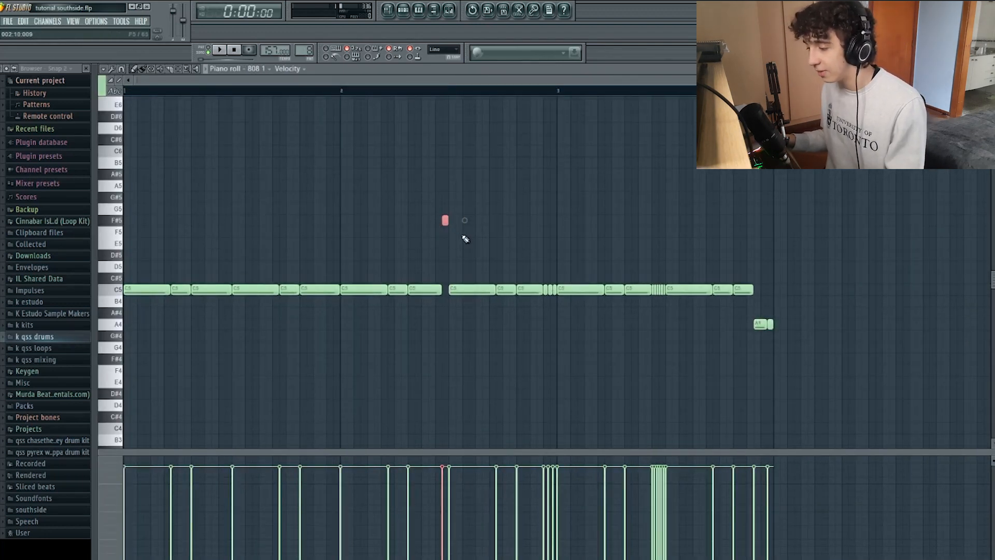
left_click_drag(461, 237, 411, 180)
scroll(448, 205, "up", 2)
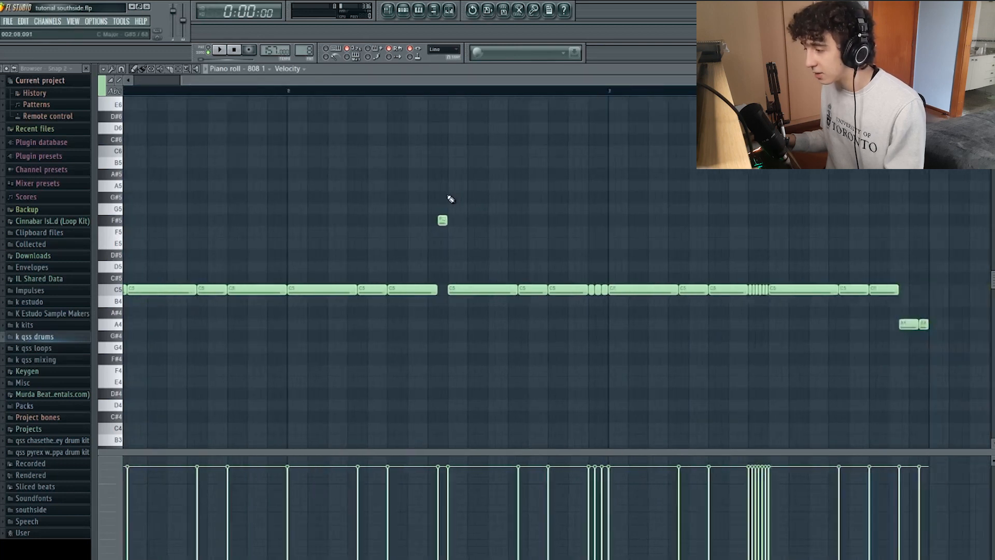
scroll(450, 199, "down", 3)
left_click(418, 9)
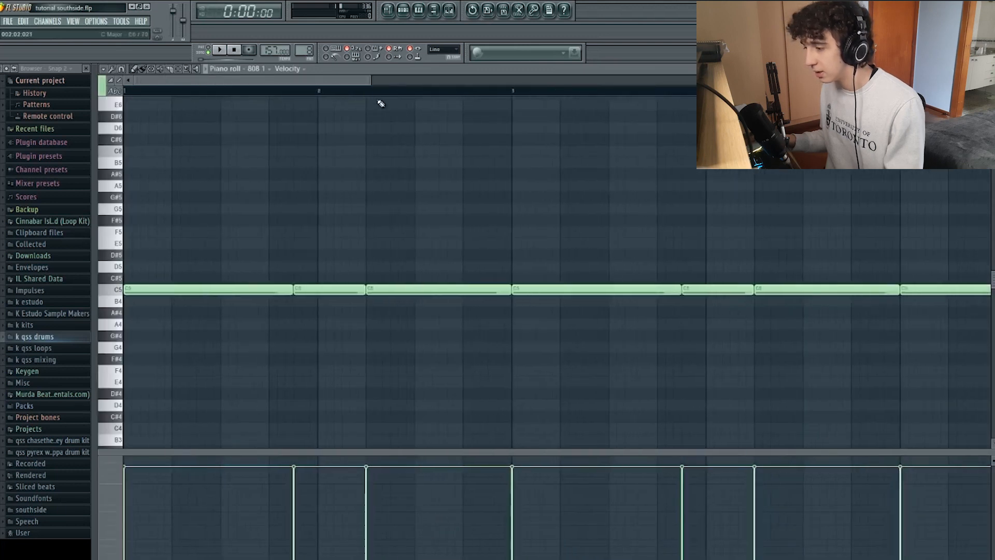
scroll(381, 104, "down", 3)
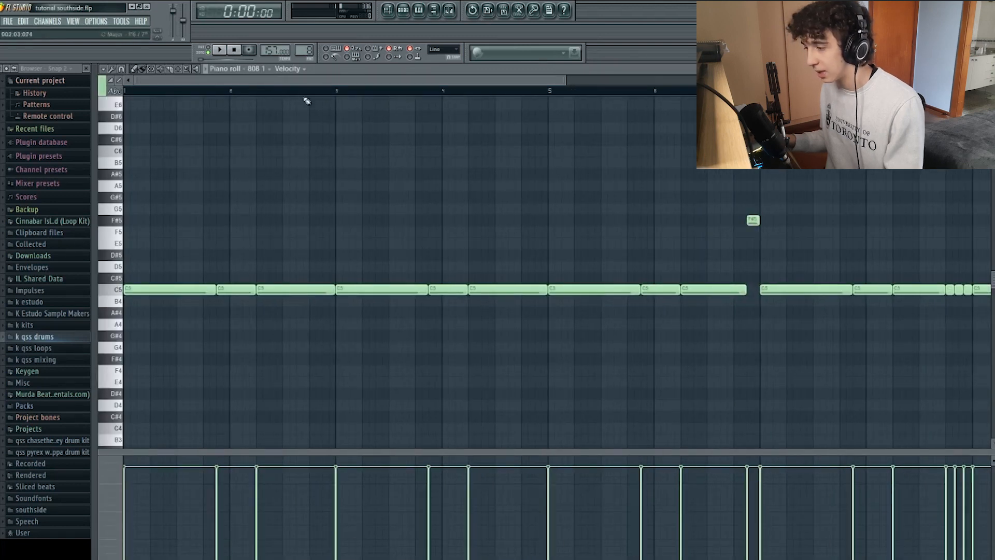
scroll(306, 98, "down", 3)
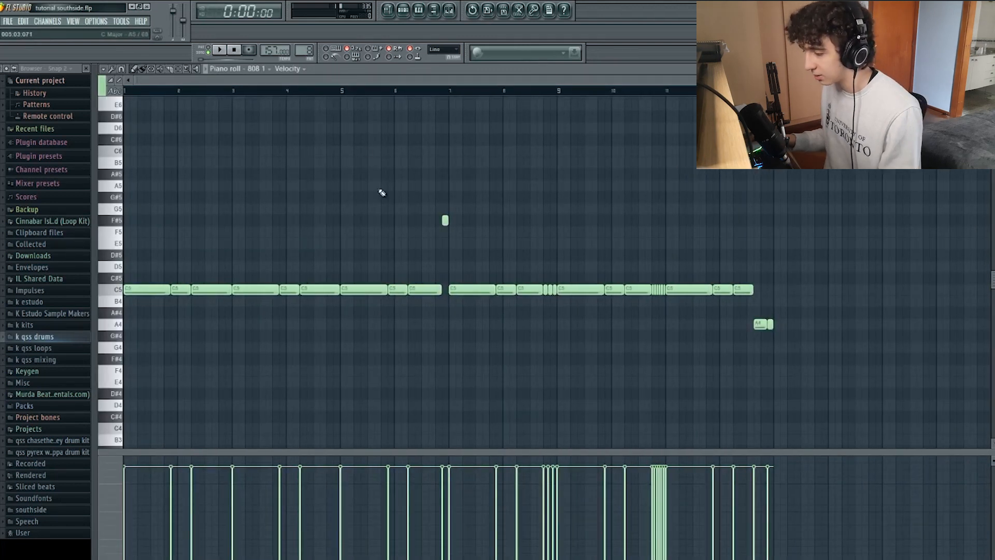
Step: Select in turn the notes around the F#5 hit, the C5 roll ending bar 8 and the closing notes down to A4
left_click_drag(365, 305, 449, 207)
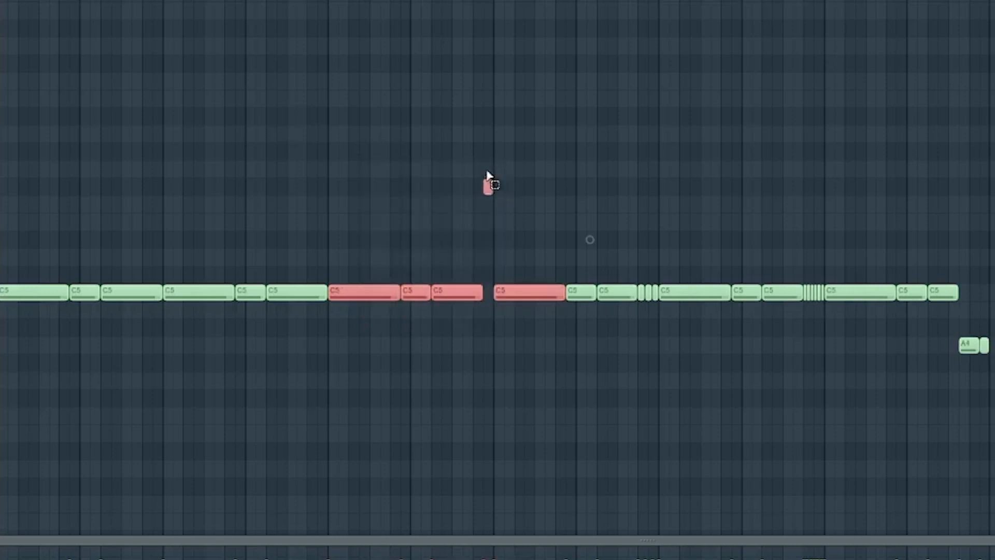
left_click(445, 222, "ctrl")
left_click_drag(535, 336, 732, 248)
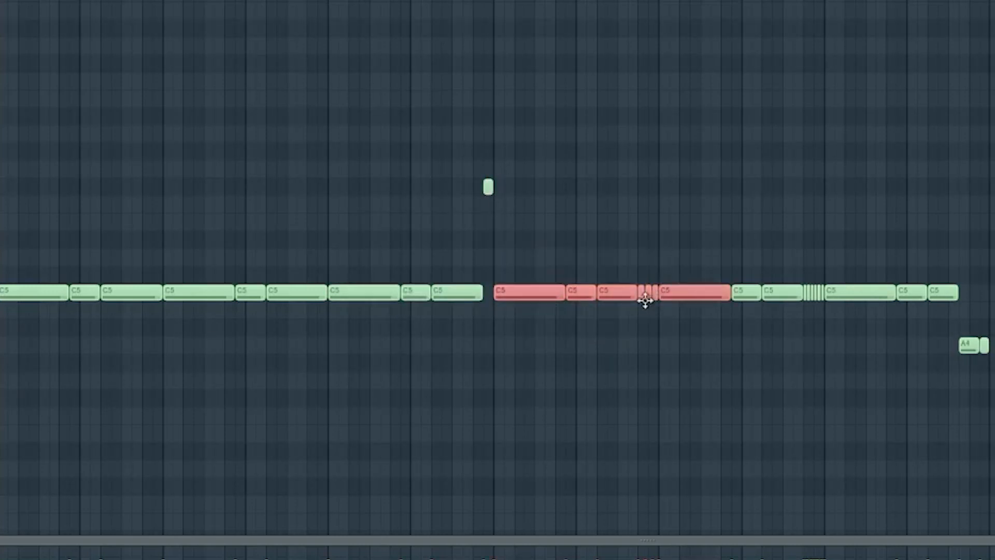
left_click_drag(851, 267, 994, 405)
left_click(864, 378)
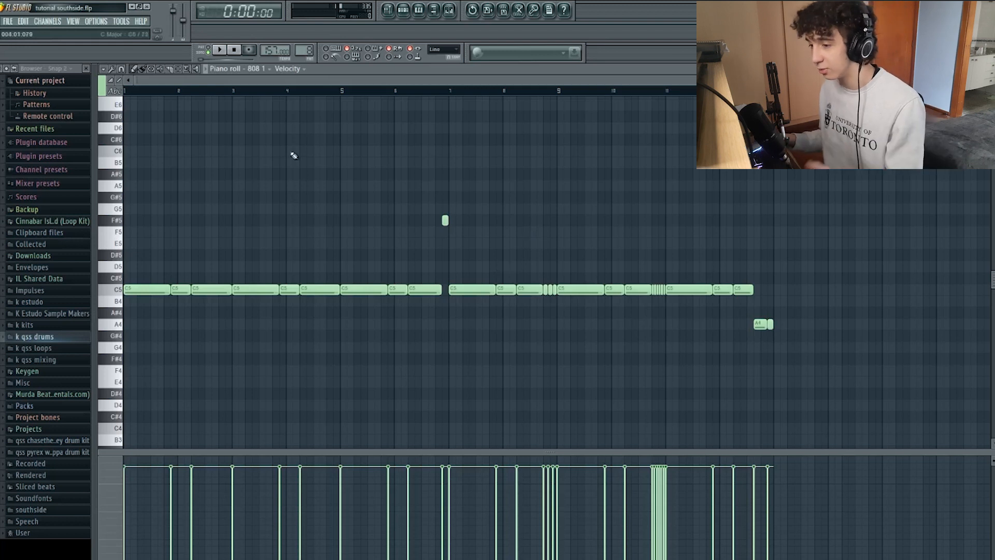
Step: Choose the 1/3 step grid snap and inspect the three-note C5 roll at the end of bar 8
left_click(129, 73)
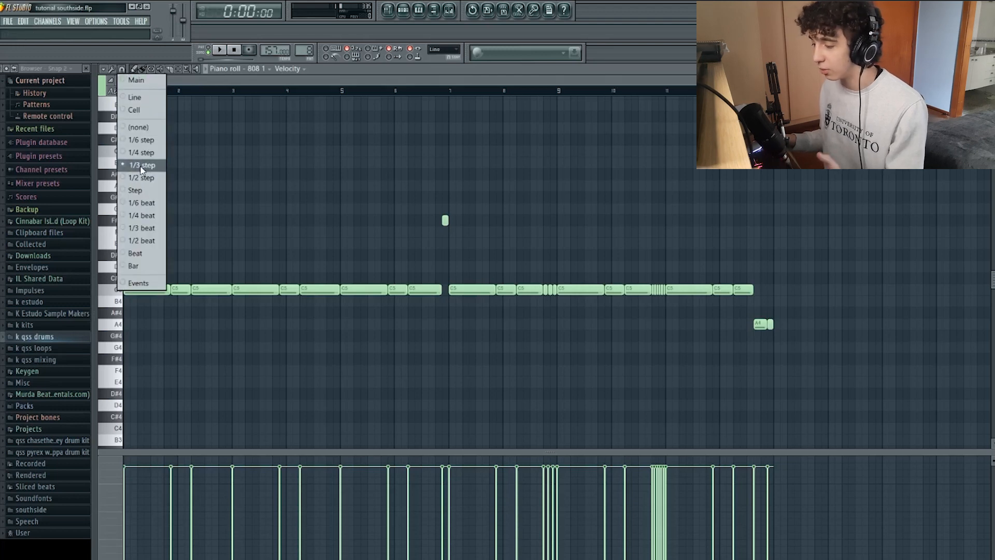
left_click(140, 166)
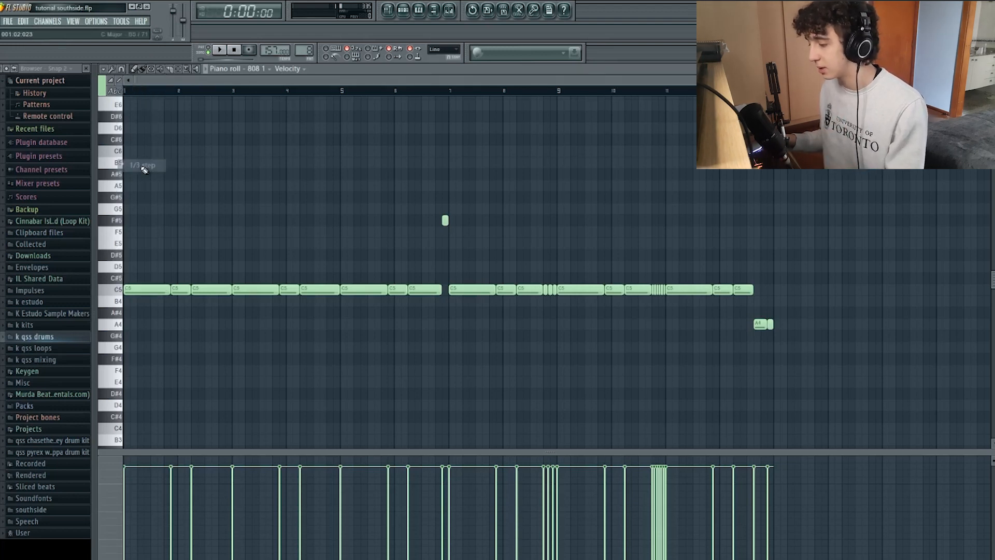
scroll(537, 263, "up", 5)
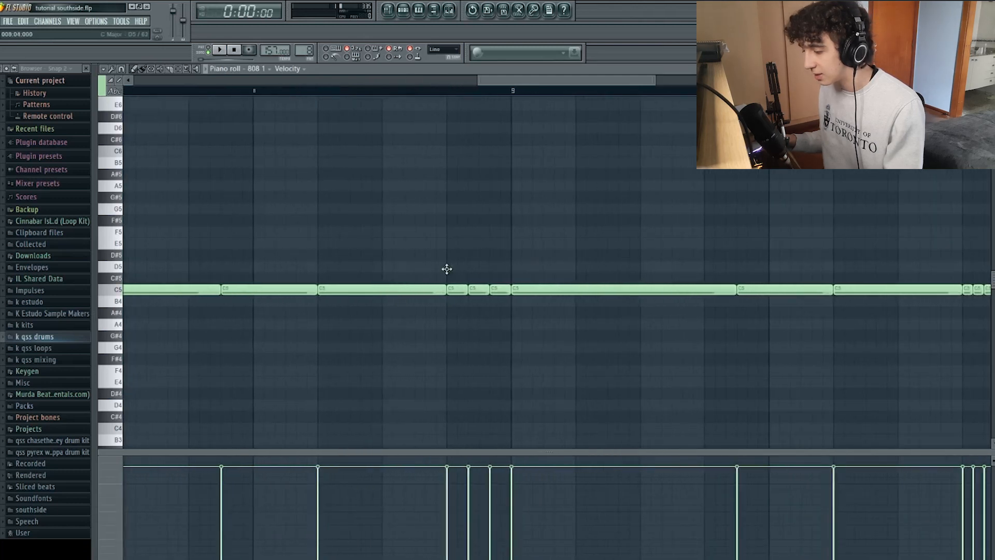
mouse_move(449, 266)
left_mouse_down()
mouse_move(641, 265)
mouse_move(402, 257)
left_mouse_up()
scroll(509, 262, "up", 2)
key("Delete")
scroll(414, 251, "down", 4)
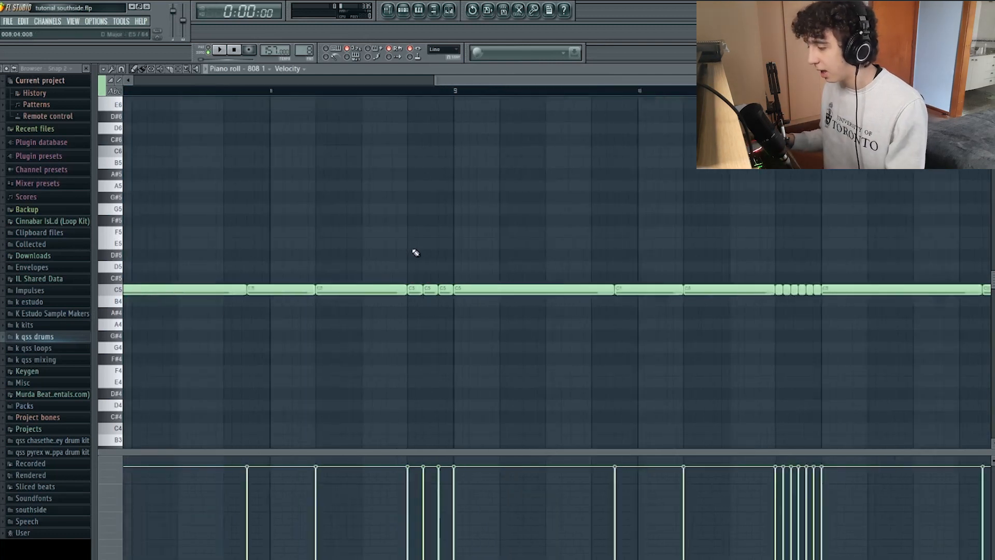
Step: Inspect the six-note C5 roll at the end of bar 10, and select the lone F#5 note
scroll(667, 262, "up", 5)
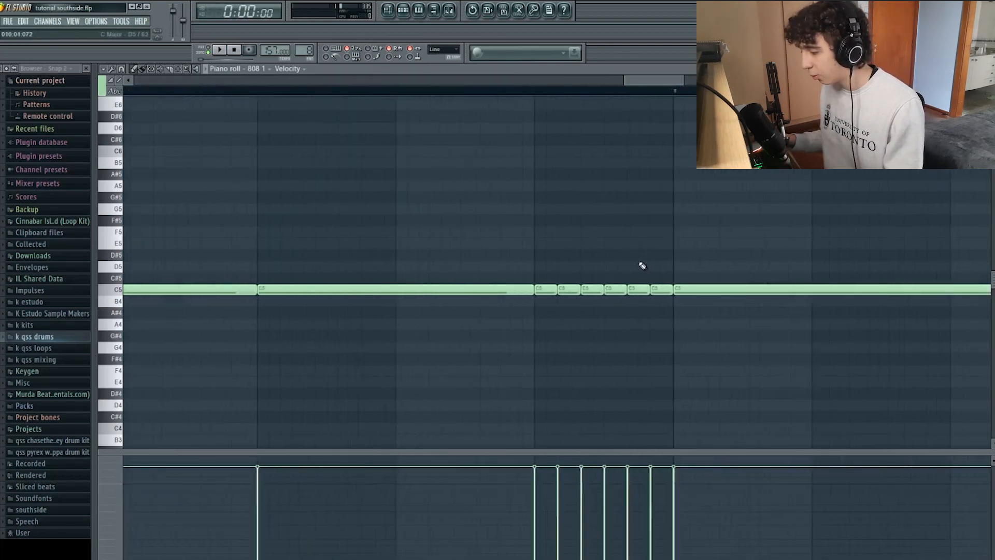
left_click(472, 266)
mouse_move(483, 266)
left_mouse_down()
mouse_move(728, 275)
mouse_move(462, 226)
mouse_move(466, 236)
left_mouse_up()
key("Delete")
scroll(463, 237, "down", 3)
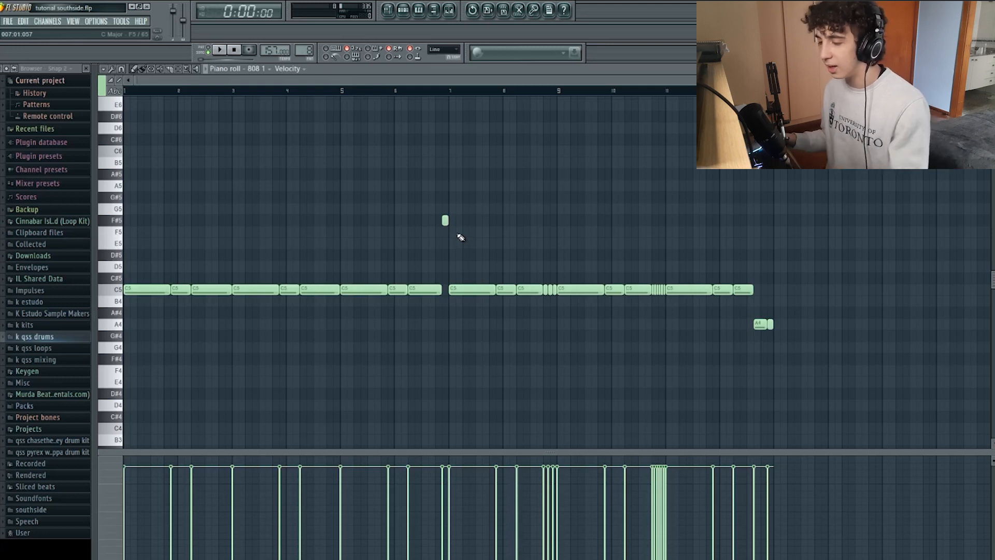
mouse_move(461, 238)
left_mouse_down()
mouse_move(430, 205)
mouse_move(424, 231)
left_mouse_up()
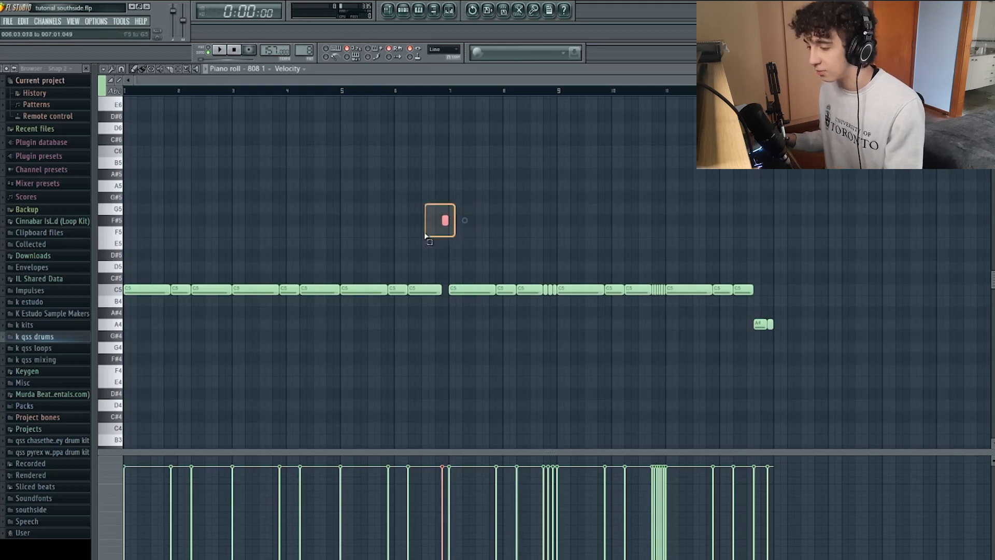
left_click(461, 233)
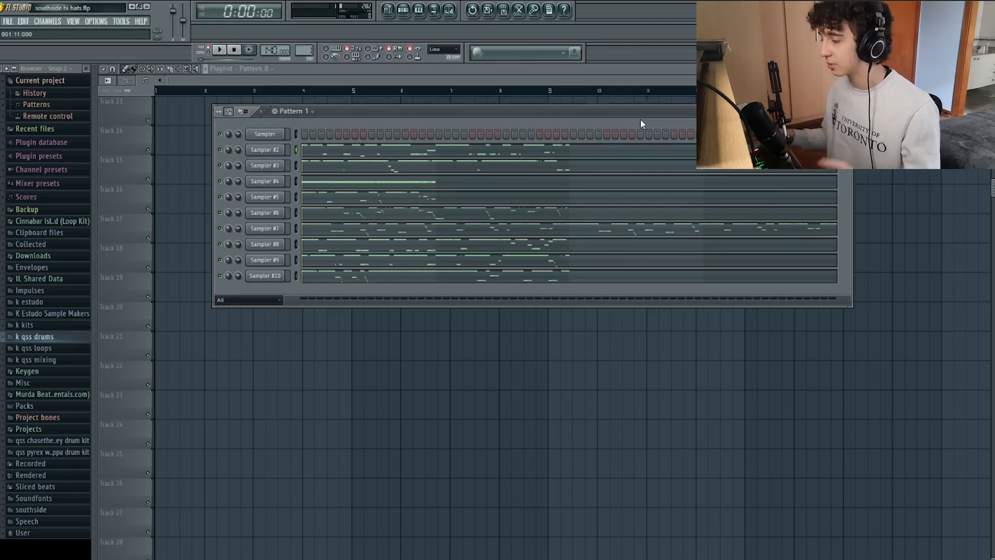
Step: Open Sampler #2's notes in the southside hi hats project and look through the stacked hi-hat patterns from the highest octave to the lowest
left_click(541, 150)
scroll(539, 150, "up", 3)
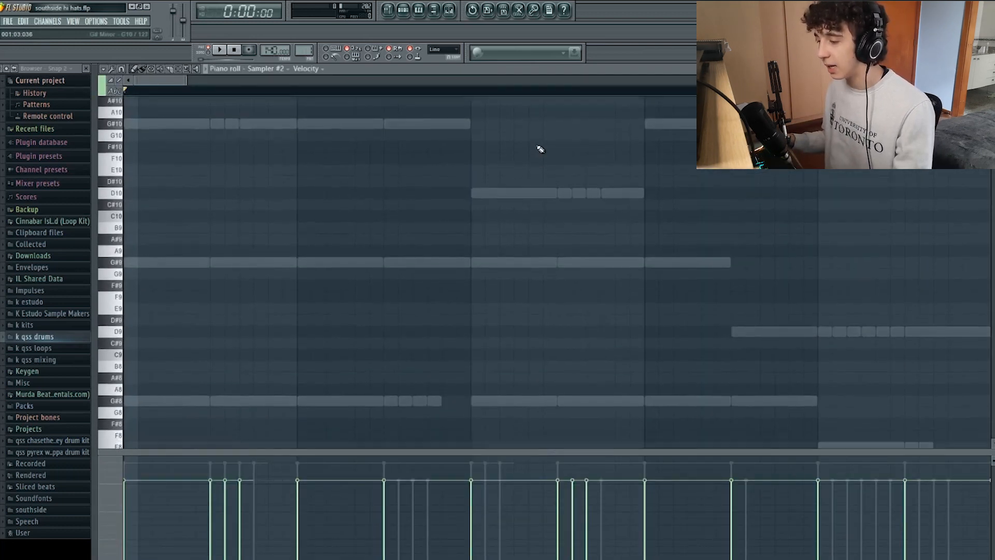
scroll(526, 149, "down", 2)
left_click_drag(196, 119, 240, 150)
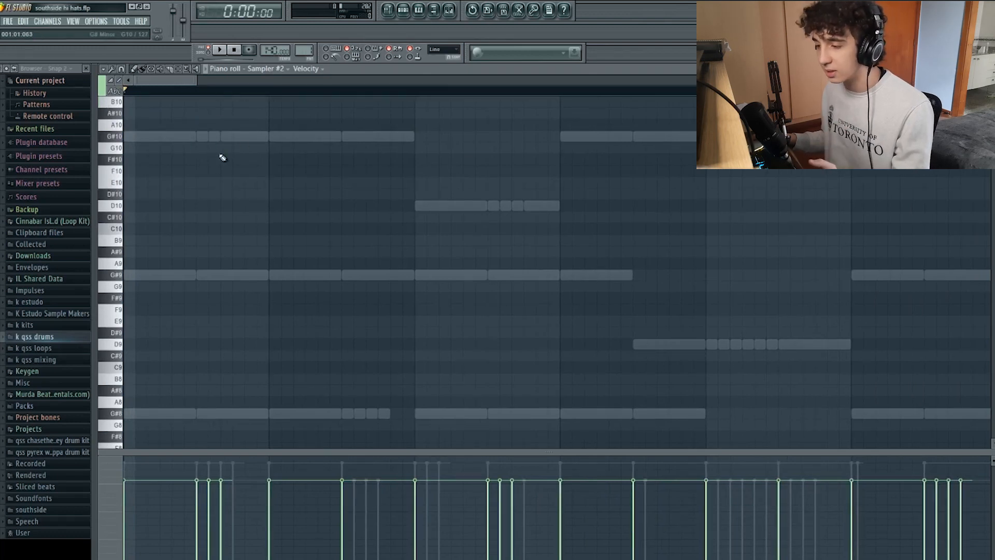
scroll(222, 157, "down", 3)
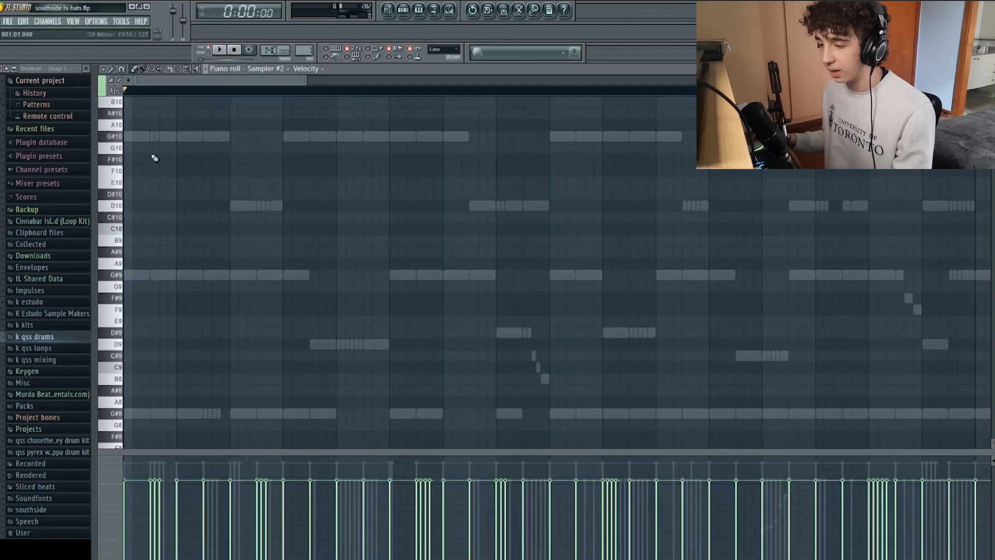
scroll(165, 135, "down", 8)
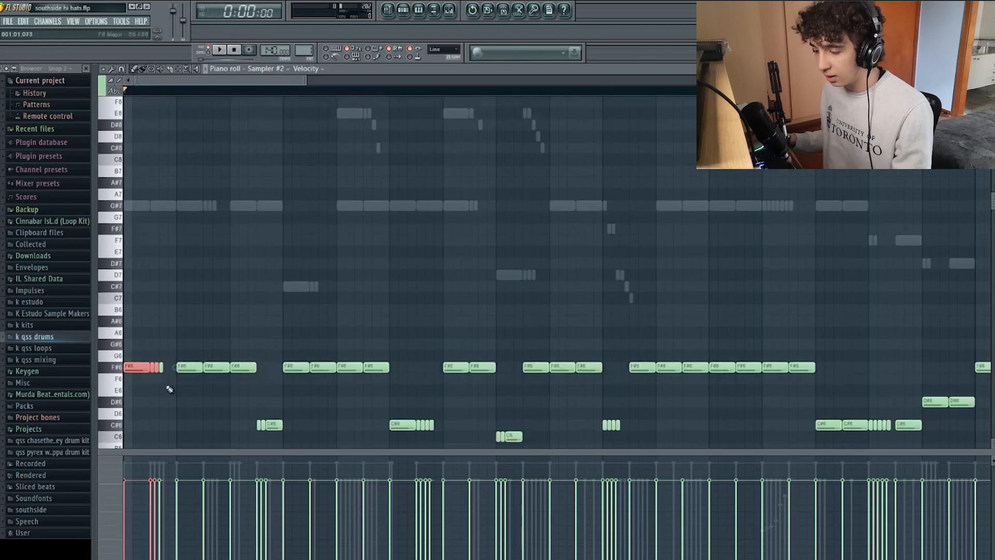
scroll(170, 389, "down", 15)
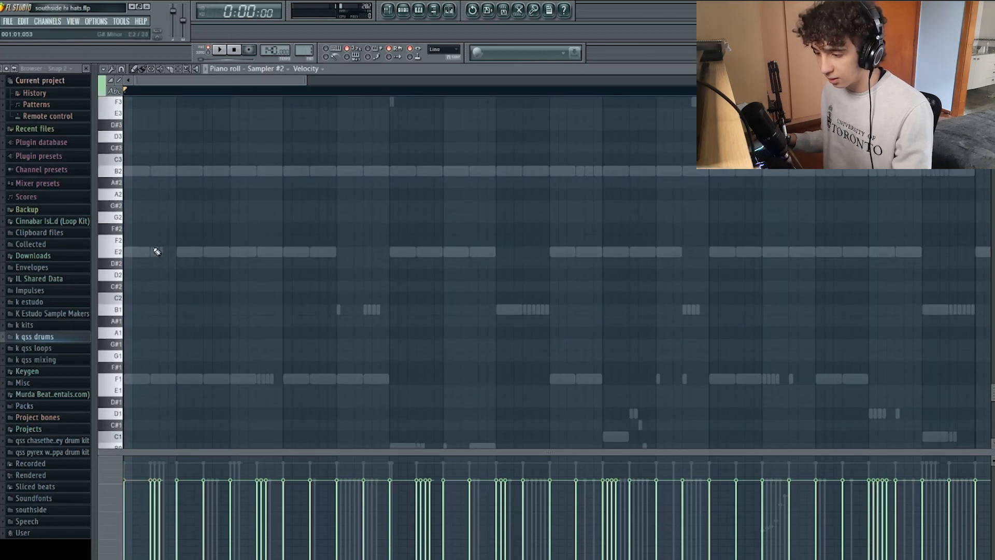
scroll(196, 303, "down", 5)
scroll(192, 285, "up", 8)
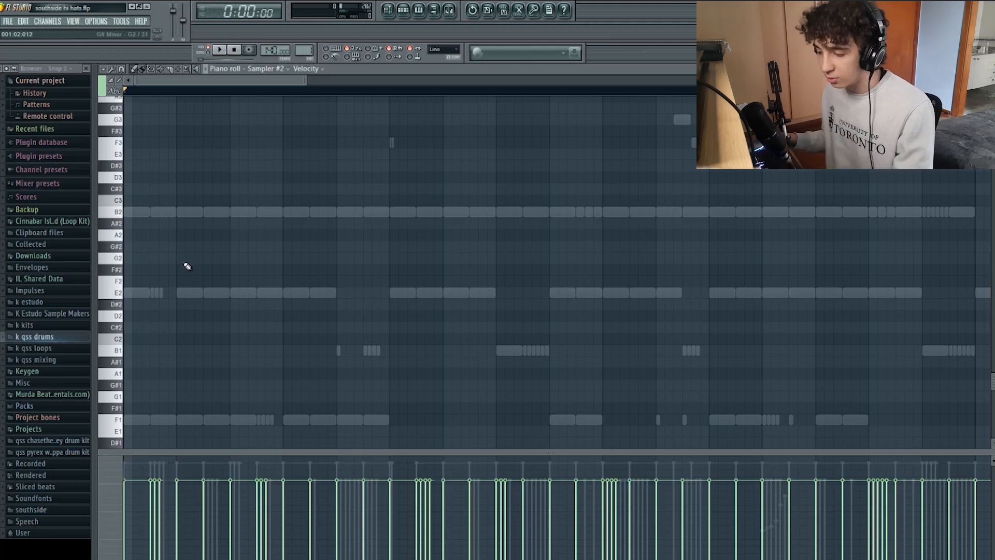
left_click_drag(183, 254, 182, 284)
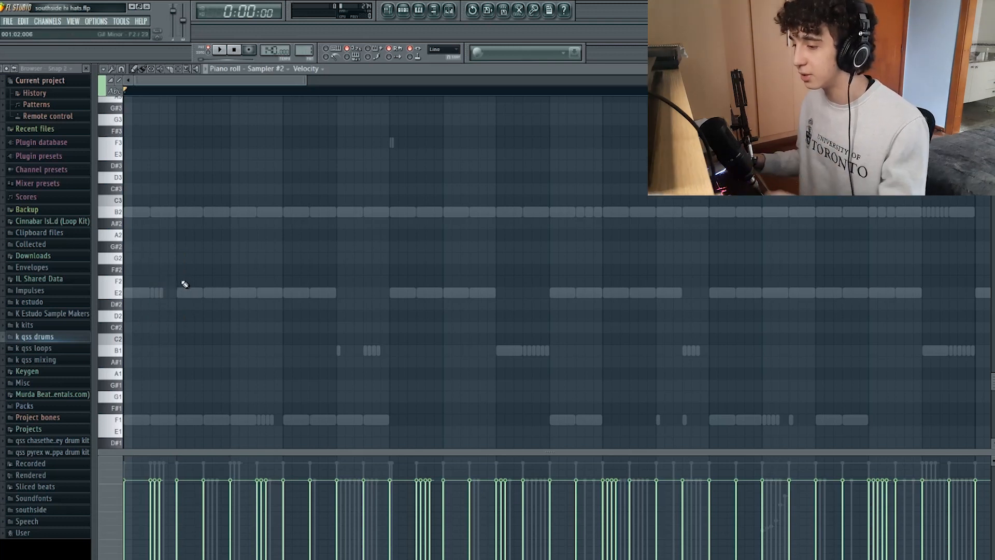
Step: Choose the 1/3 step grid snap for the hi-hat piano roll
left_click(121, 68)
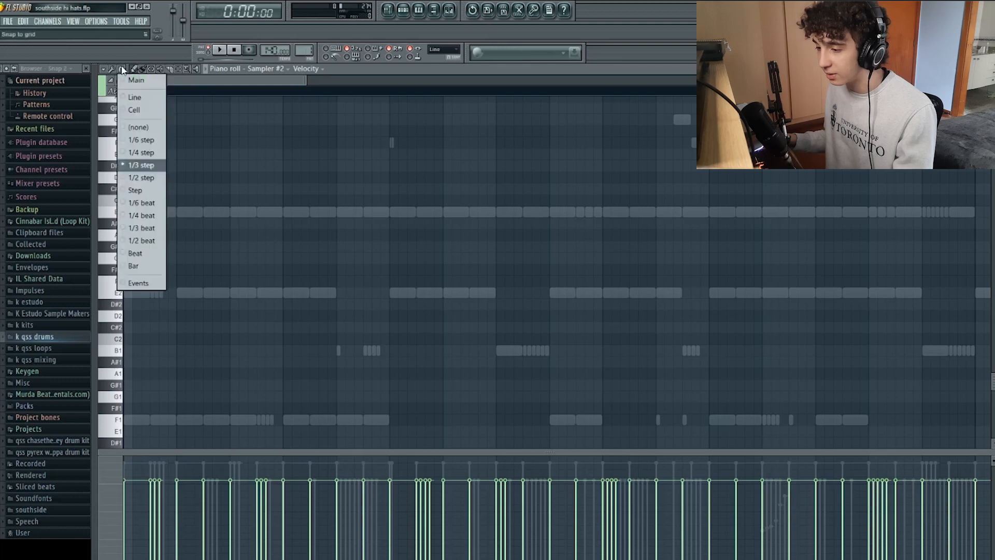
left_click(150, 165)
scroll(208, 206, "up", 2)
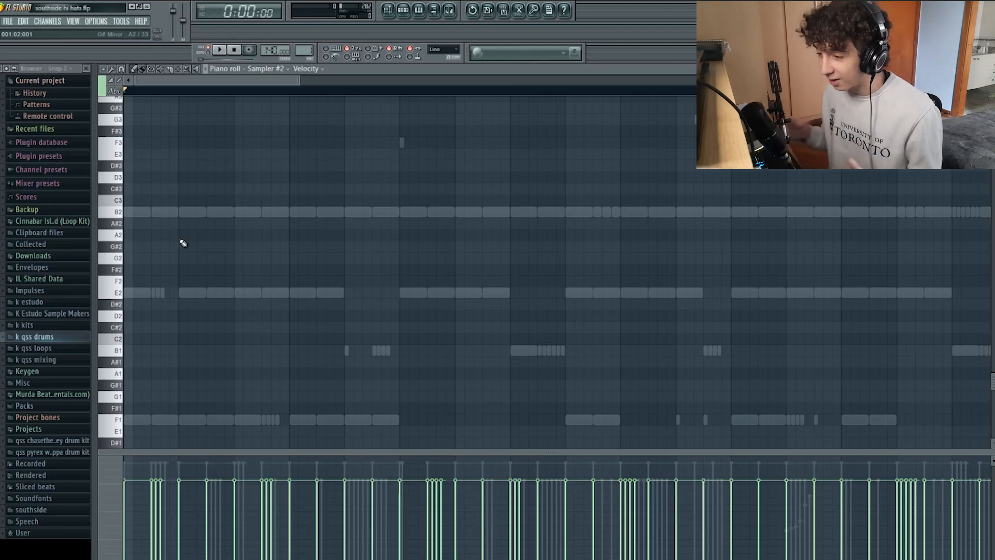
left_click(122, 68)
left_click(137, 165)
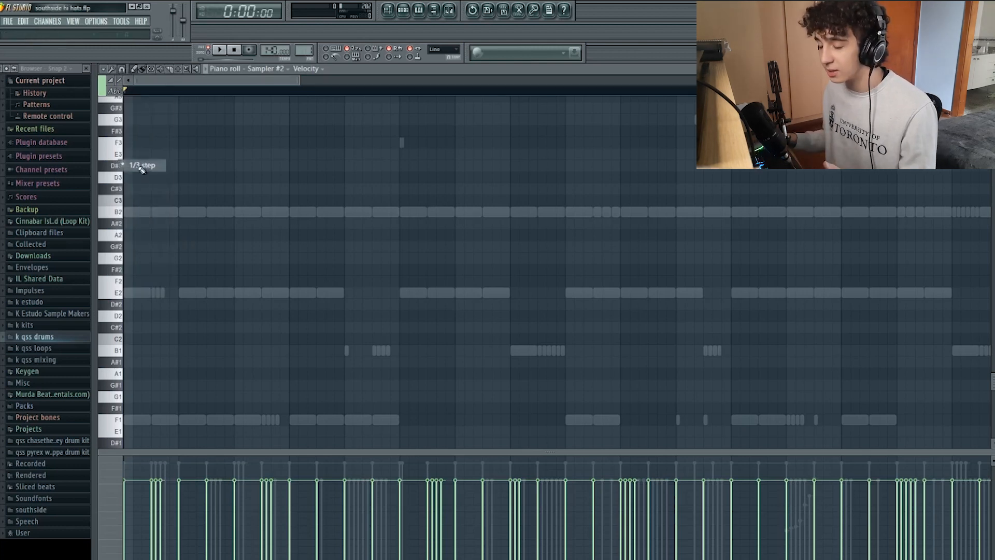
scroll(164, 249, "down", 1)
Step: Try lengthening the first short note of the E2 hi-hat roll in bar 1, and undo the change
scroll(173, 245, "down", 2)
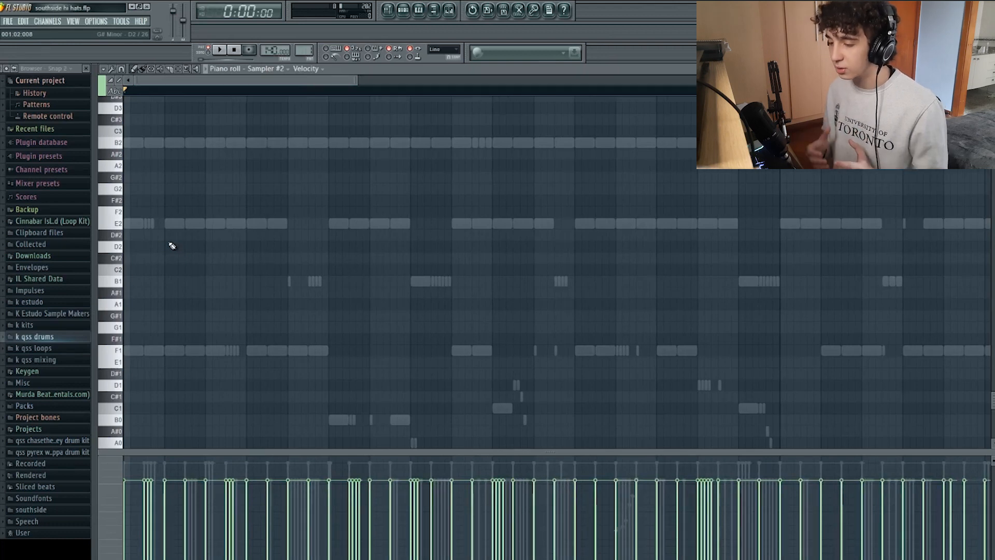
scroll(225, 213, "up", 2)
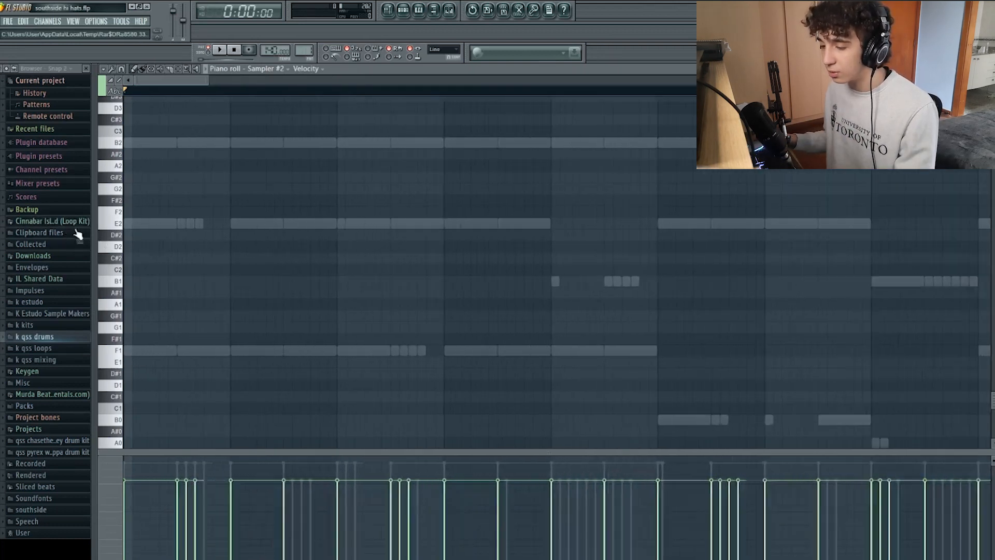
left_click(189, 222)
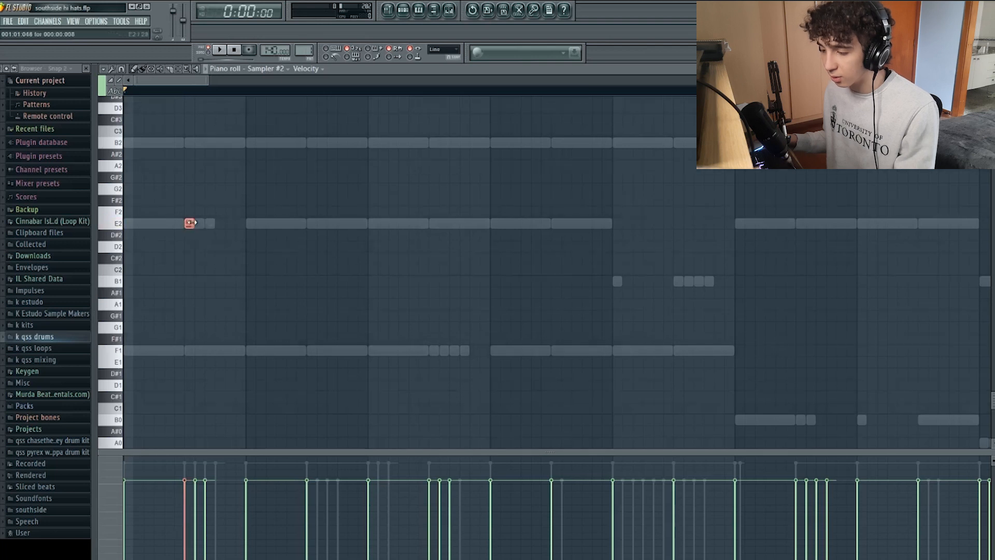
left_click_drag(191, 223, 267, 223)
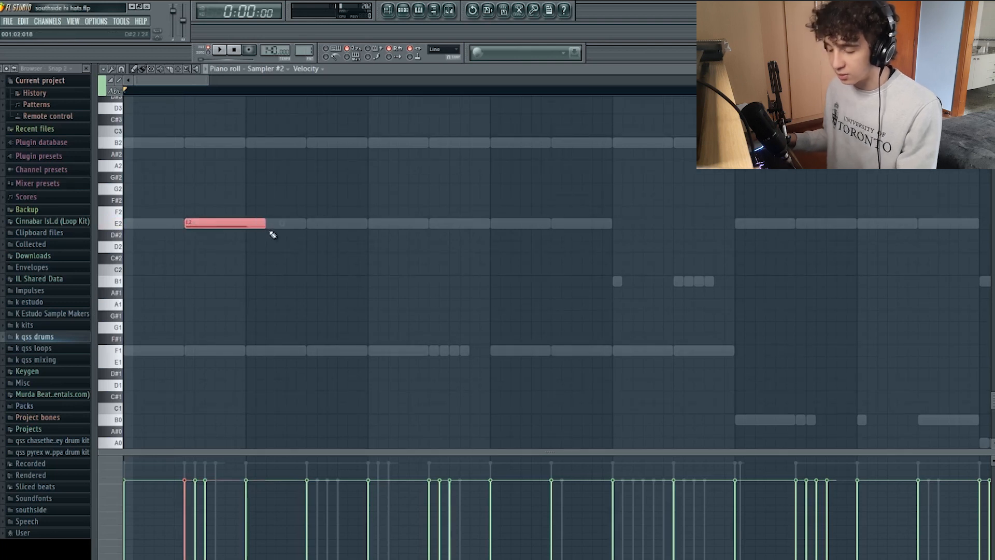
key("ctrl+z")
key("ctrl+z")
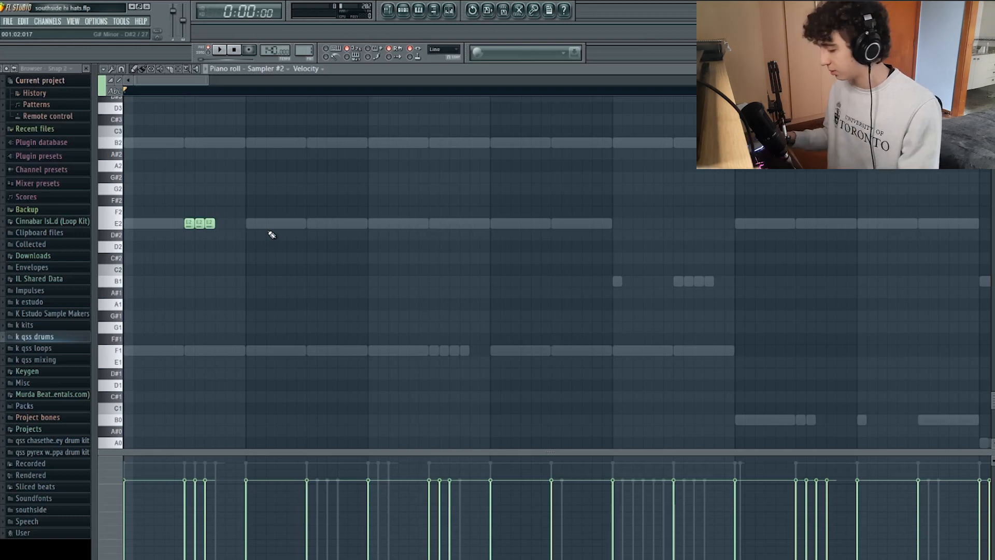
Step: Select the three short D10 notes of Sampler #2's second hi-hat roll
left_click_drag(259, 238, 444, 119)
scroll(492, 167, "up", 3)
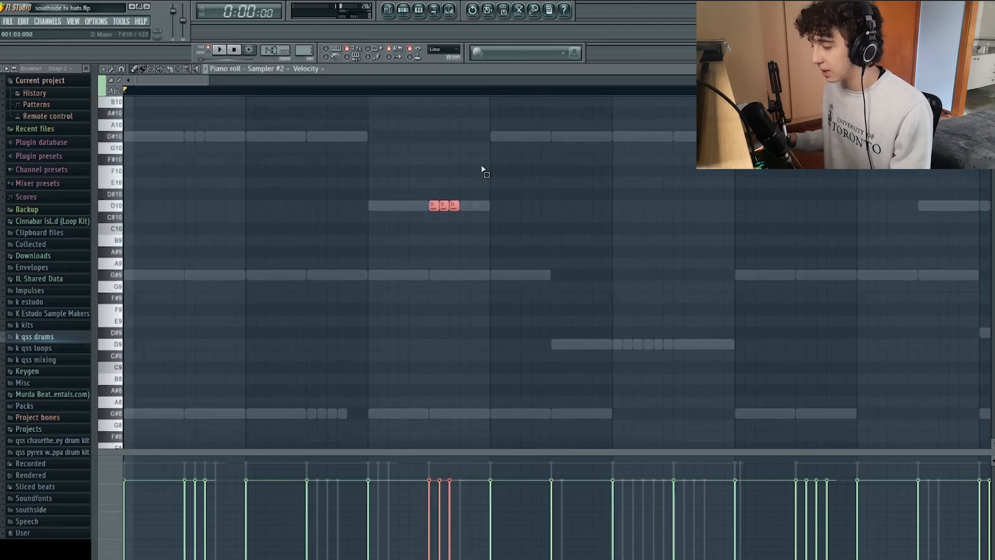
scroll(378, 226, "down", 2)
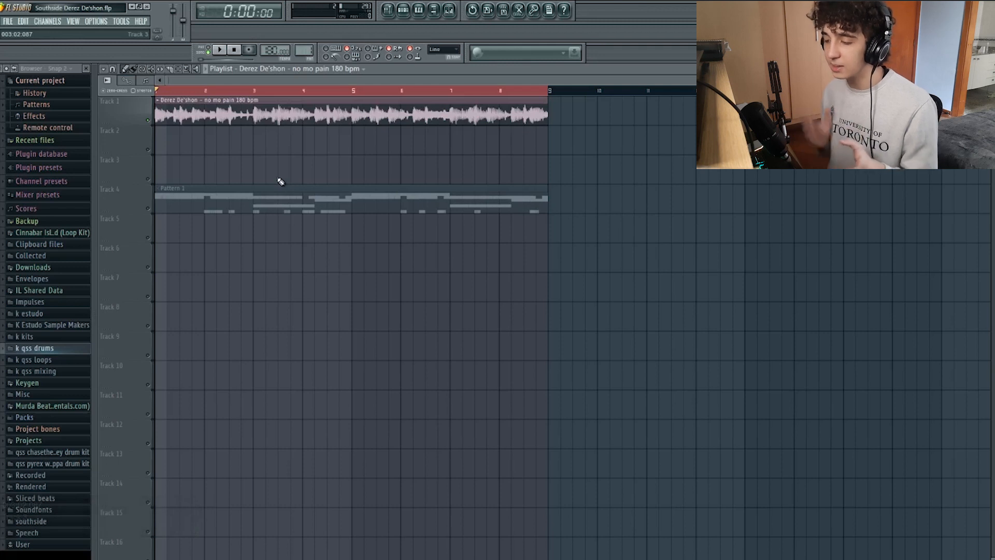
Step: Listen to the Southside Derez De'shon beat and open the DY Hi Hat notes with the 1/3 step grid snap
key("space")
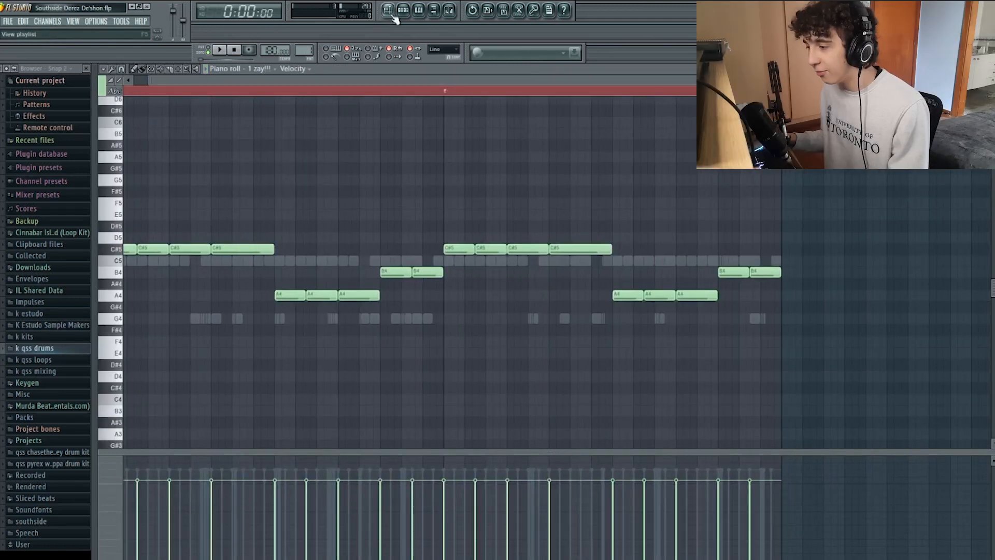
left_click(403, 11)
left_click(393, 166)
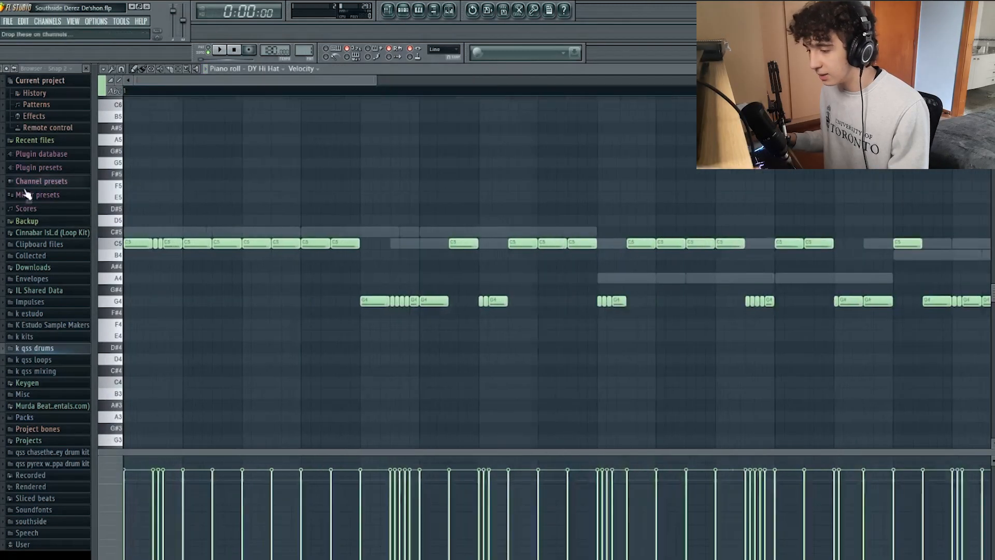
left_click(121, 69)
left_click(139, 165)
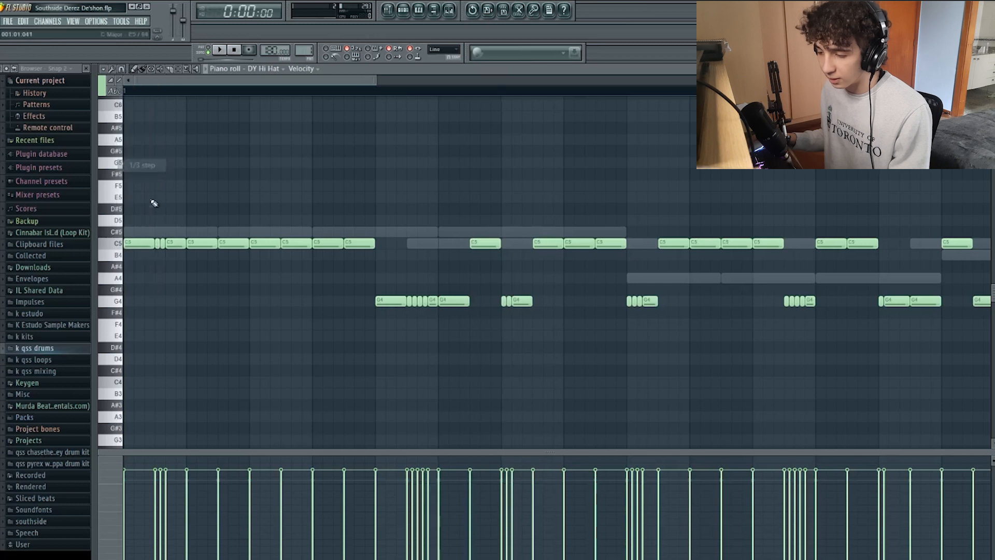
Step: Try placing a short note above the bar 1 hi-hat rolls, on C#5 and G#4, and delete it
left_click(157, 231)
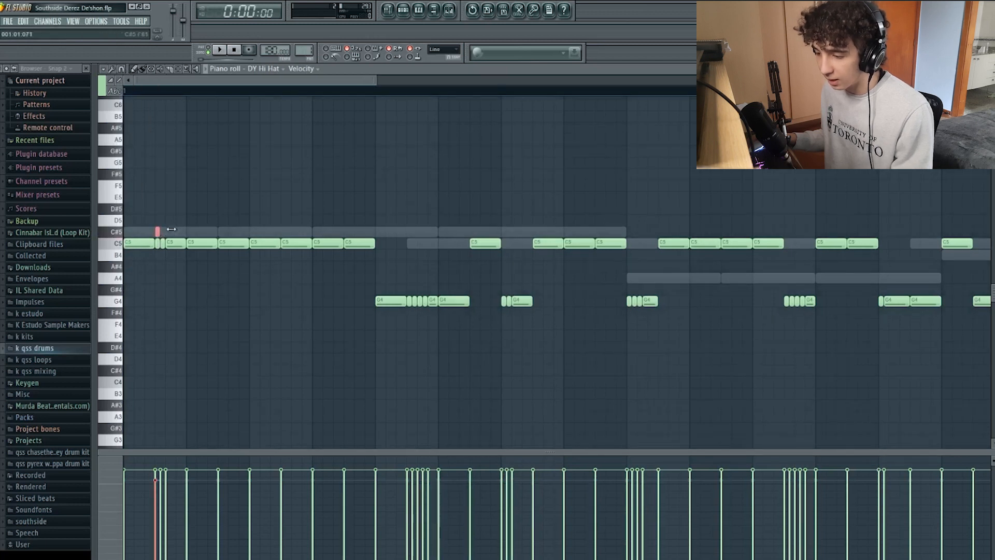
left_click_drag(160, 231, 401, 290)
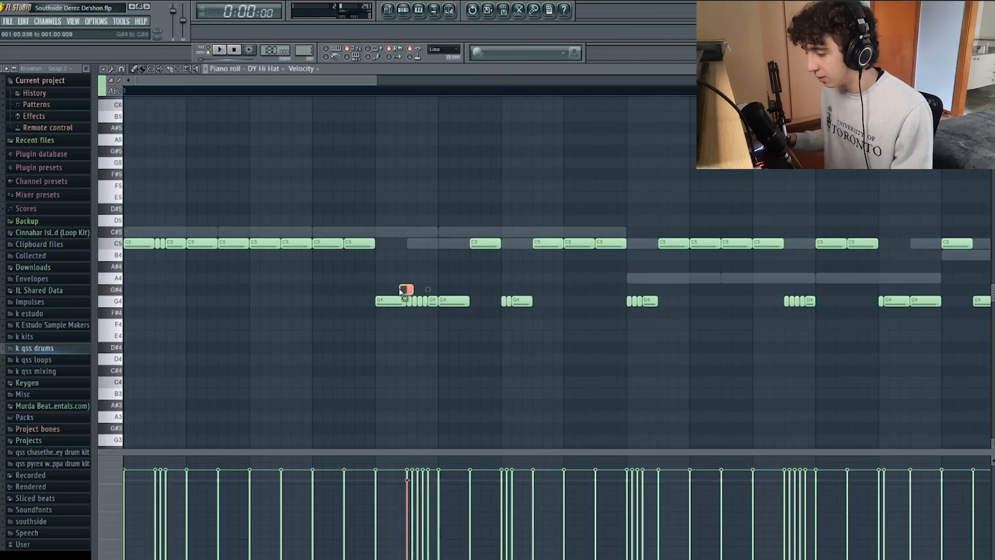
right_click(410, 290)
scroll(435, 288, "down", 2)
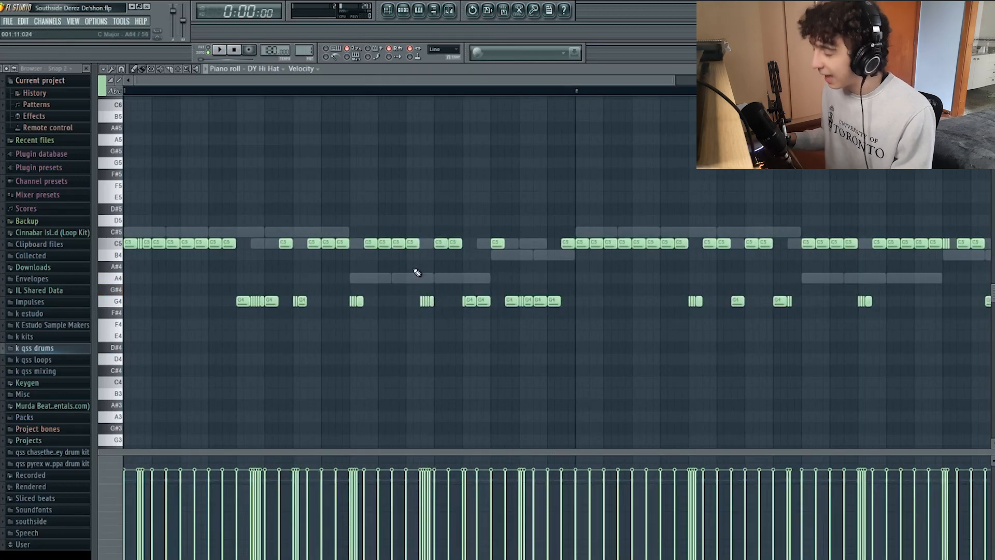
scroll(417, 272, "down", 2)
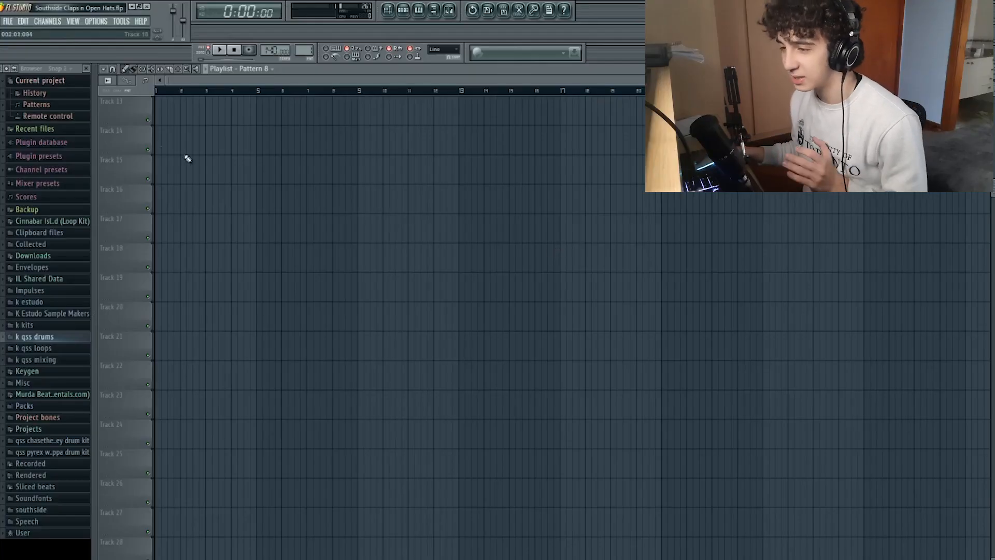
Step: Open the Southside Melodies_2 project and play the reFX Nexus melody from its piano roll
left_click(8, 20)
left_click(67, 191)
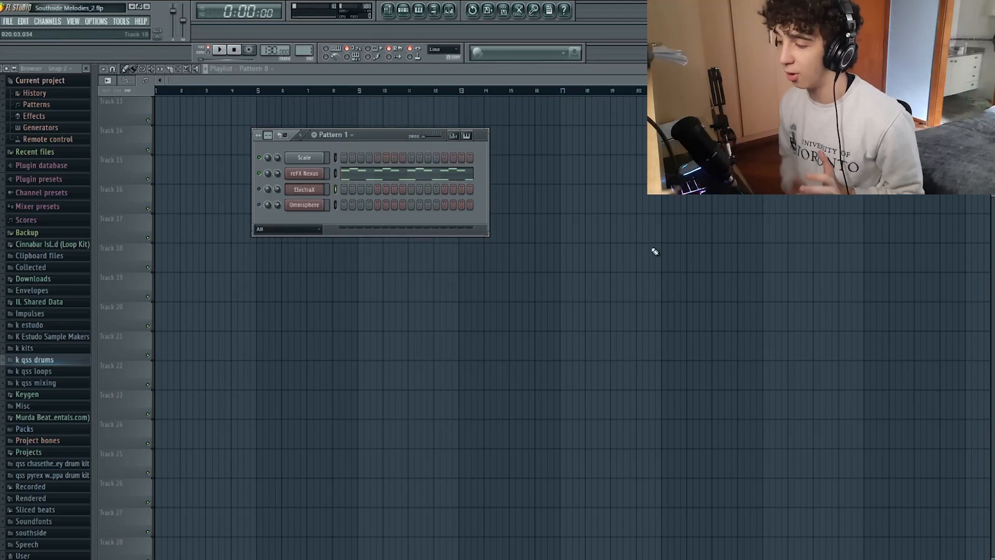
left_click(449, 173)
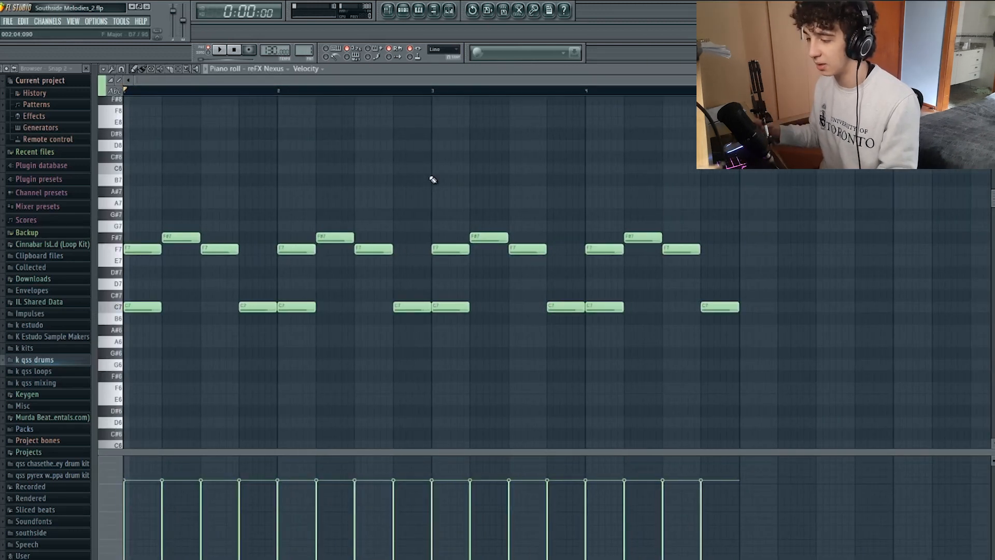
key("space")
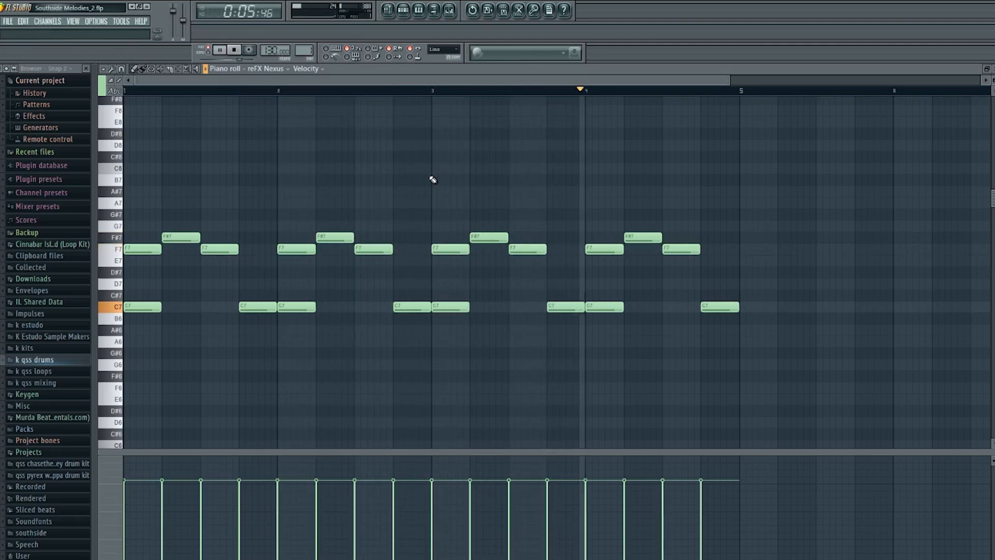
key("space")
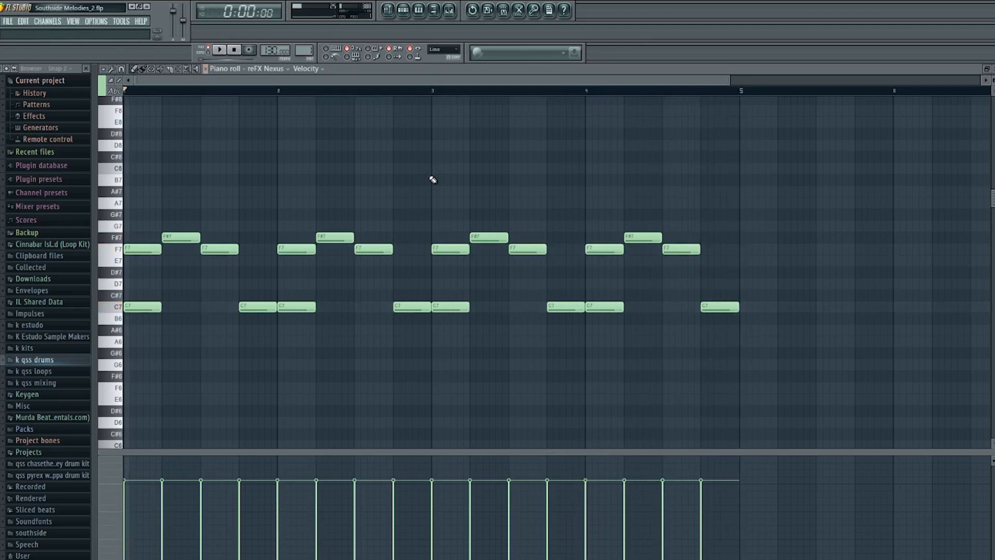
Step: Delete all the reFX Nexus melody notes in bar 1
scroll(433, 180, "down", 2)
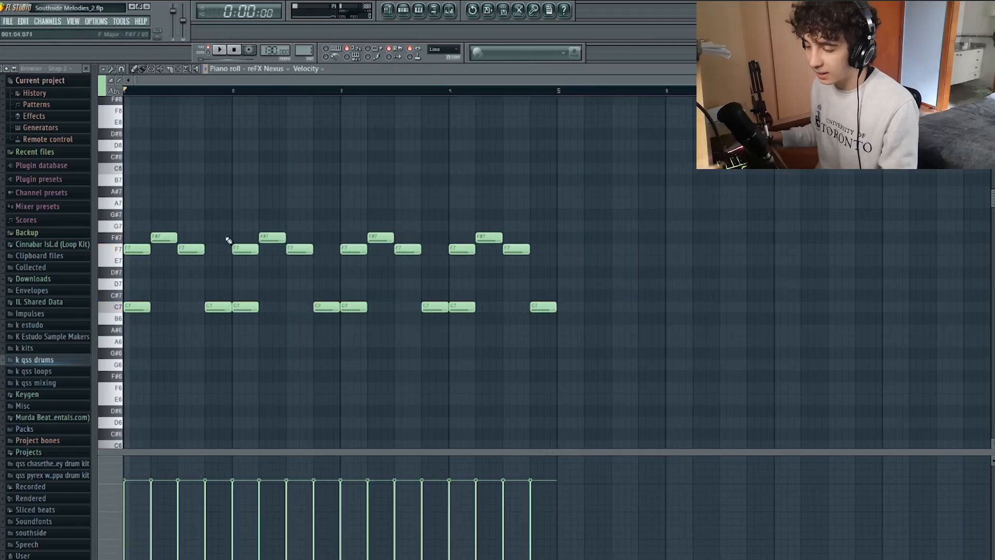
left_click_drag(222, 220, 123, 359)
key("Delete")
scroll(125, 331, "up", 3)
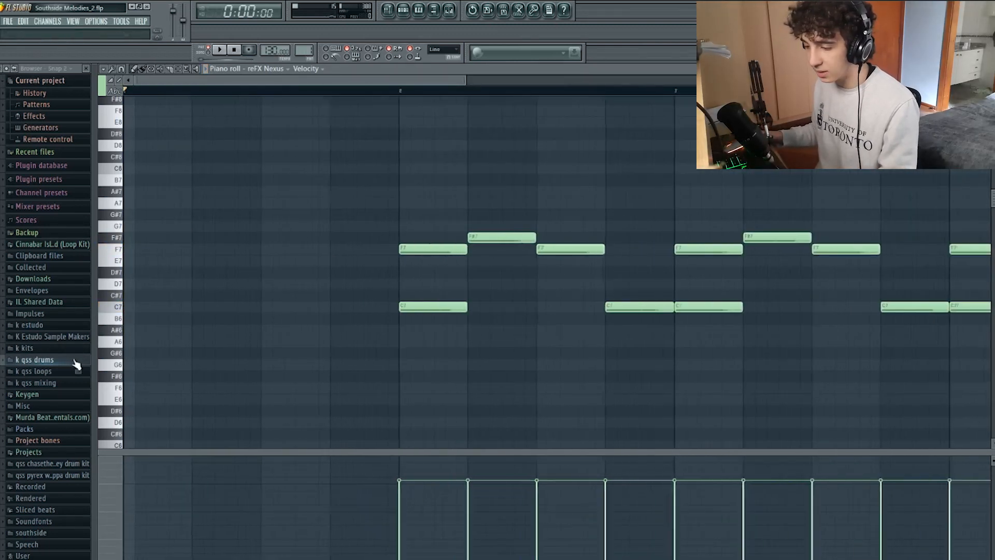
Step: Place one-beat C7 and F7 notes together on the first beat of bar 1
left_click_drag(352, 311, 470, 280)
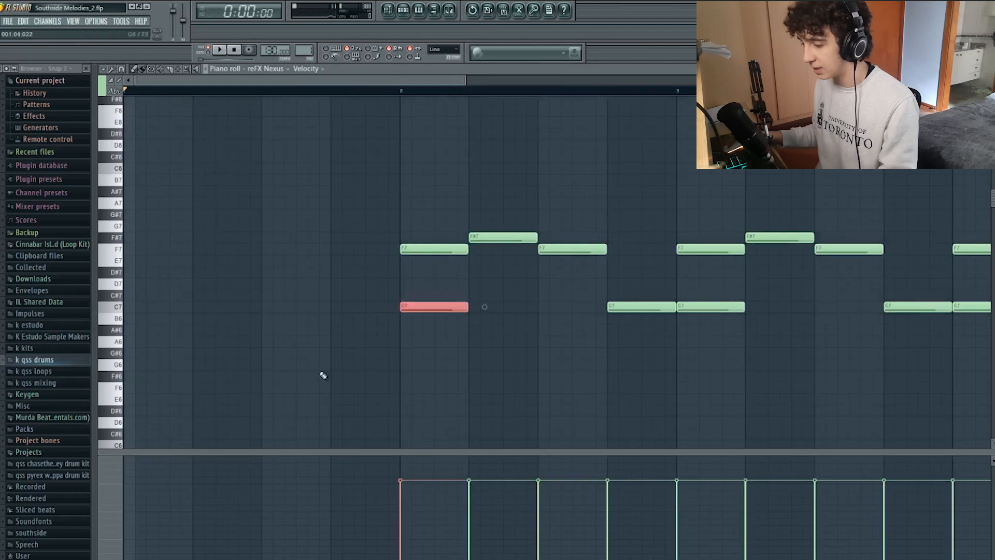
left_click(322, 374)
mouse_move(145, 308)
left_mouse_down()
mouse_move(136, 308)
mouse_move(193, 306)
left_mouse_up()
right_click(133, 307)
left_click(129, 307)
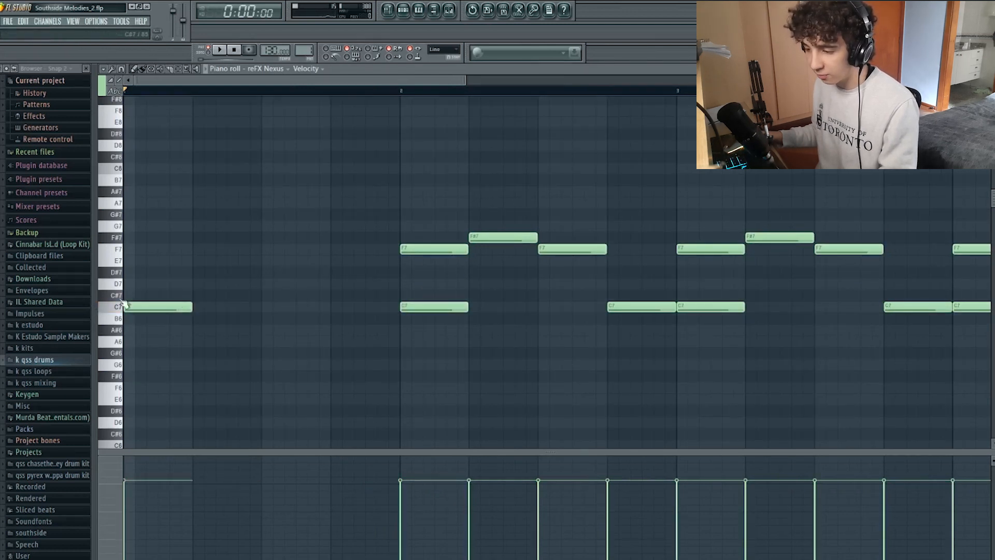
left_click(139, 248)
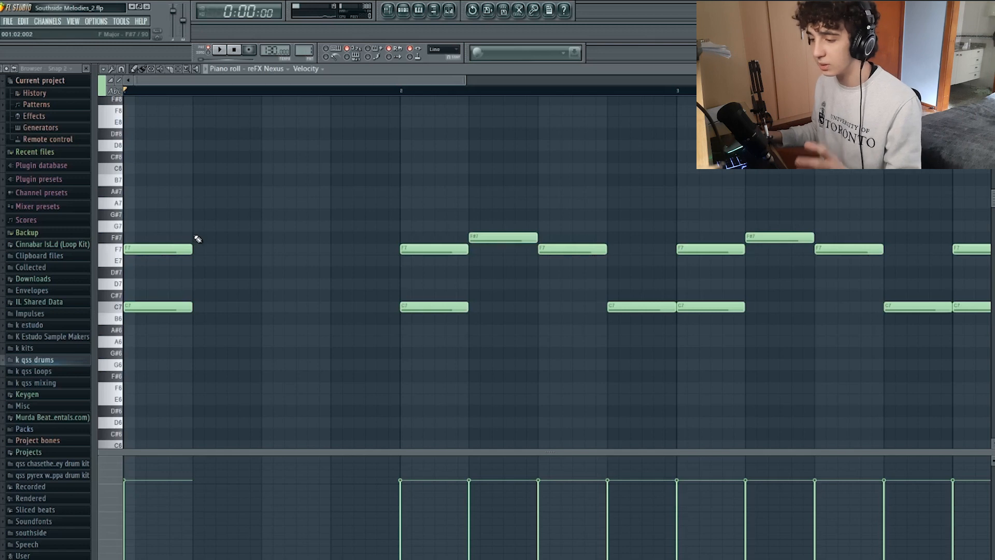
Step: Complete bar 1 of the melody with one-beat notes F#7, F7 and C7 on beats 2, 3 and 4
left_click(198, 237)
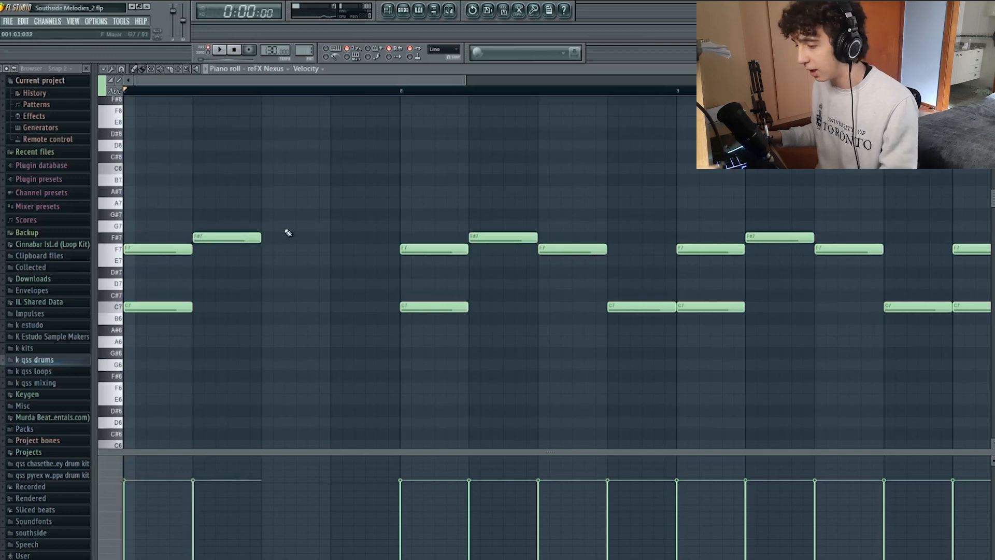
left_click(267, 249)
left_click(333, 307)
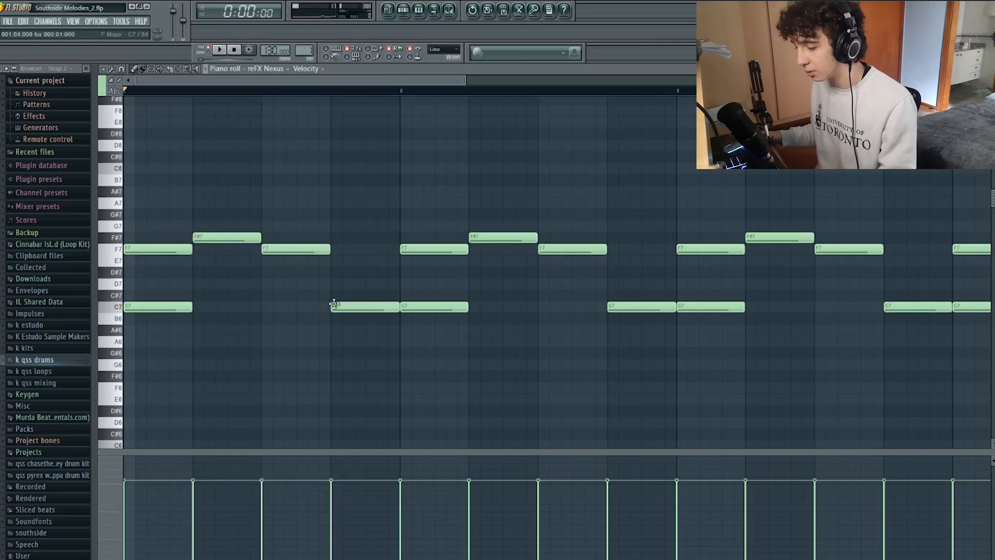
scroll(318, 260, "down", 3)
scroll(318, 261, "down", 1)
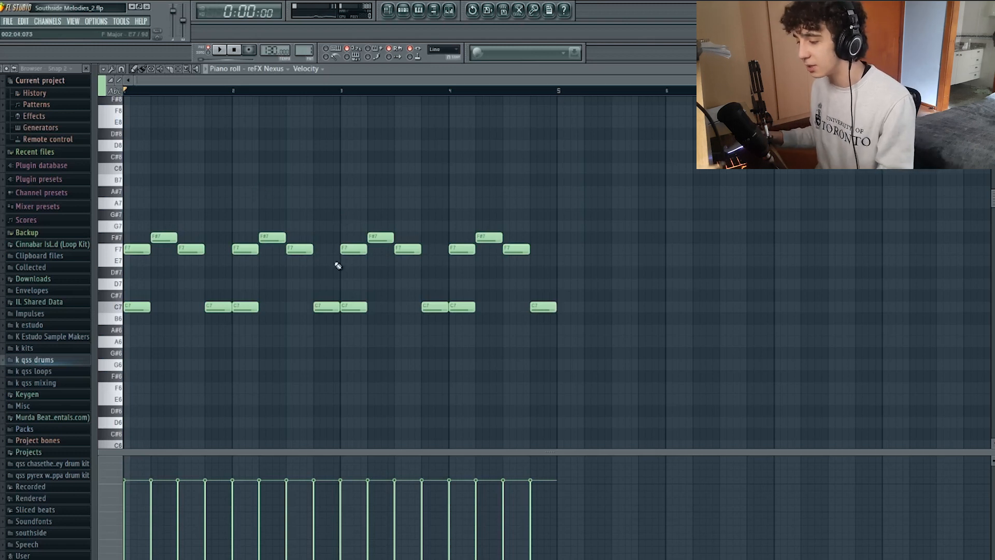
left_click_drag(340, 279, 335, 251)
left_click(369, 284)
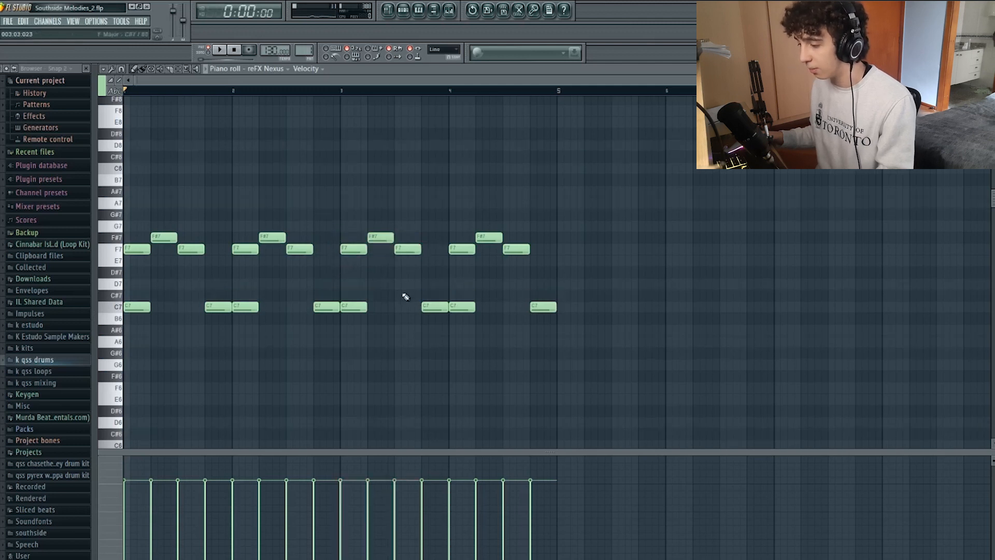
left_click_drag(534, 262, 366, 216)
left_click(207, 184)
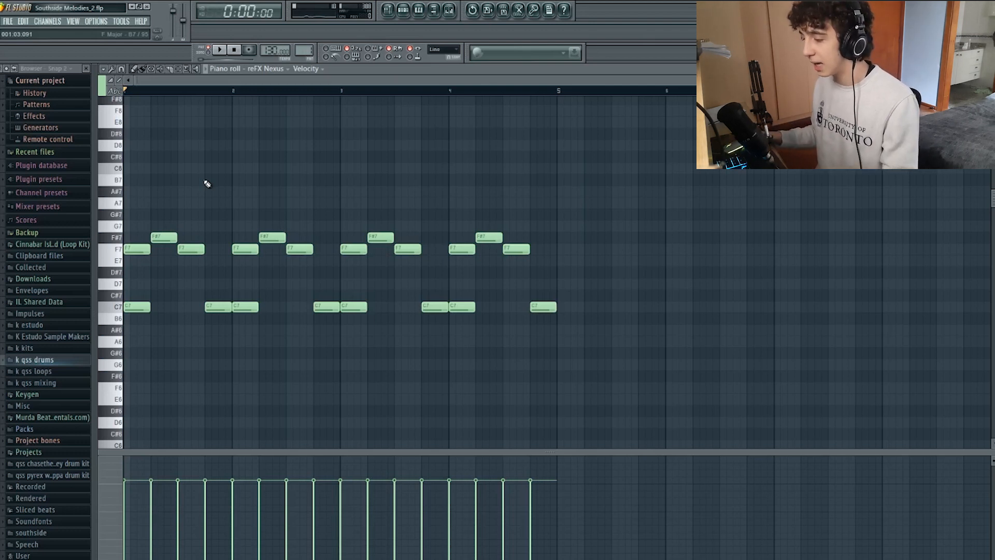
Step: Try duplicating the four-bar melody twice after bar 4, and delete the added copies
key("ctrl+b")
key("ctrl+b")
scroll(616, 222, "down", 2)
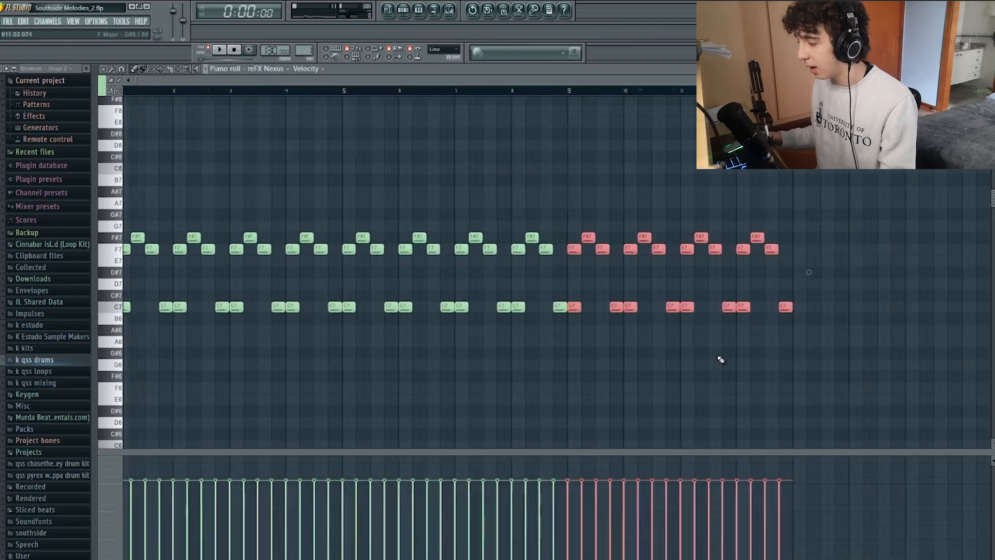
left_click_drag(842, 370, 349, 175)
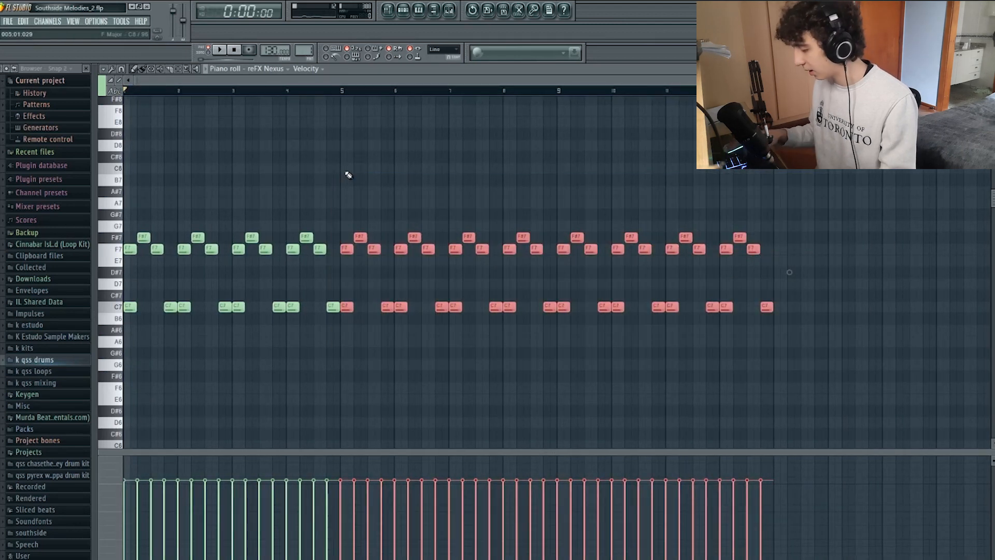
key("Delete")
scroll(276, 306, "up", 4)
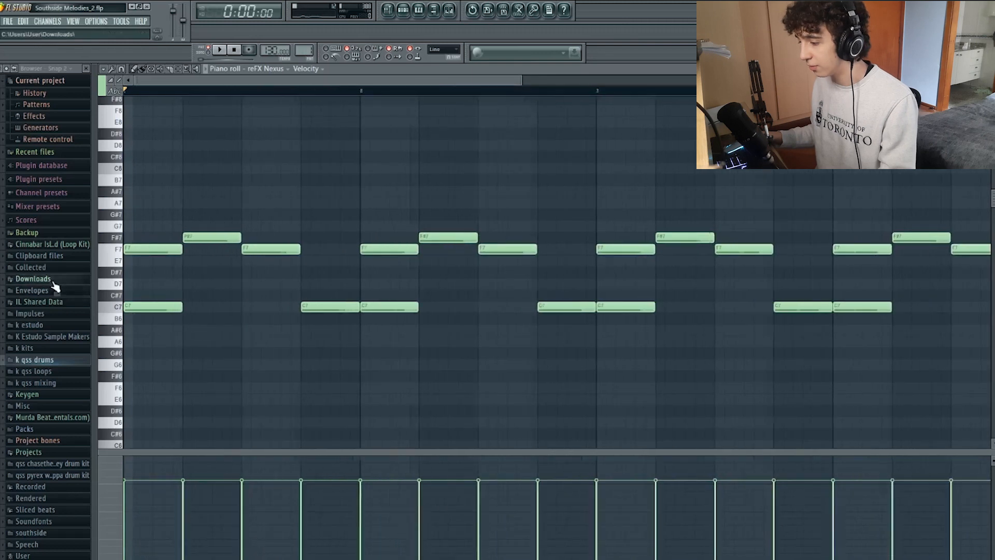
left_click_drag(141, 176, 728, 387)
left_click(503, 272)
scroll(503, 272, "down", 1)
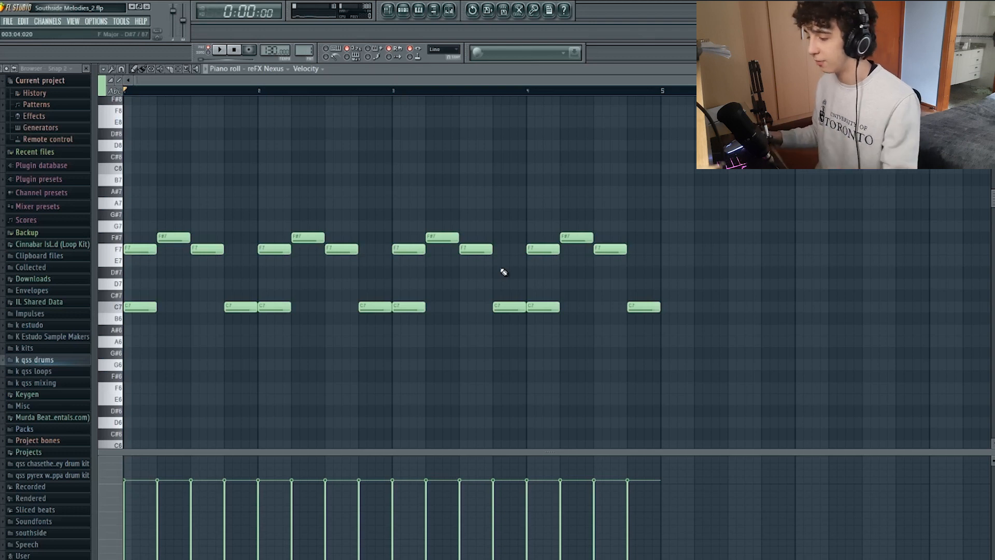
Step: Try adding higher notes above the melody, C8 in bars 3 and 4 and A7 in bar 3, and delete them
left_click(397, 167)
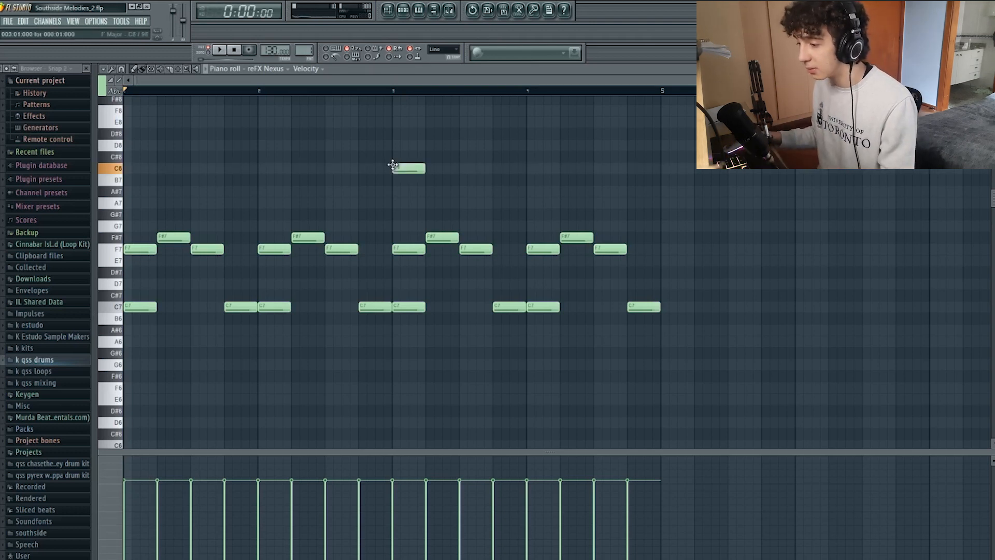
left_click(534, 169)
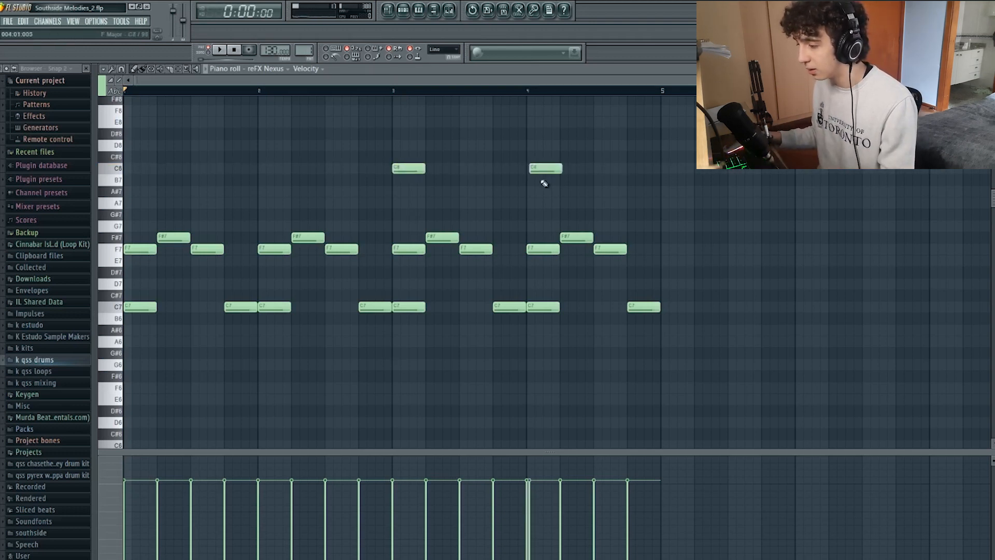
right_click(534, 169)
right_click(398, 168)
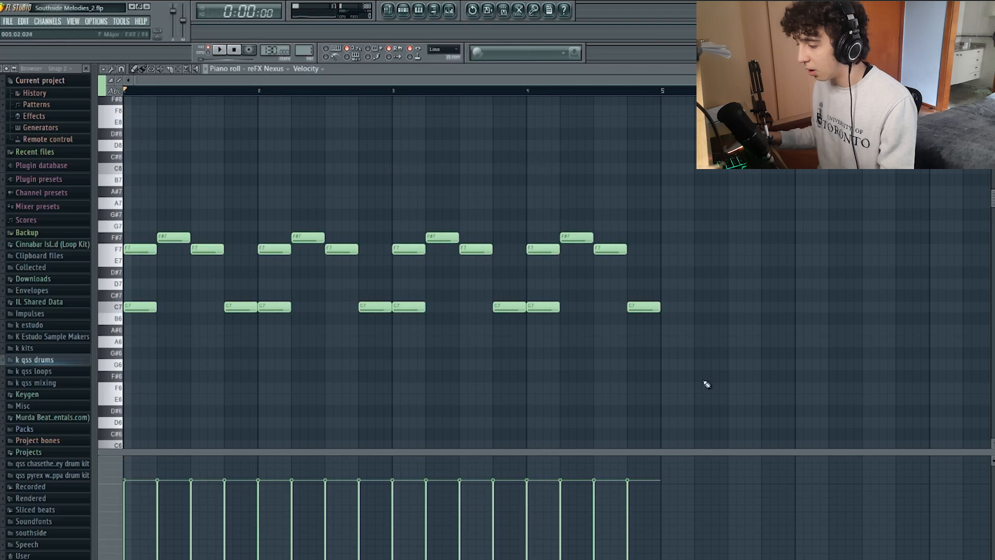
left_click_drag(707, 384, 654, 370)
left_click(412, 203)
right_click(418, 203)
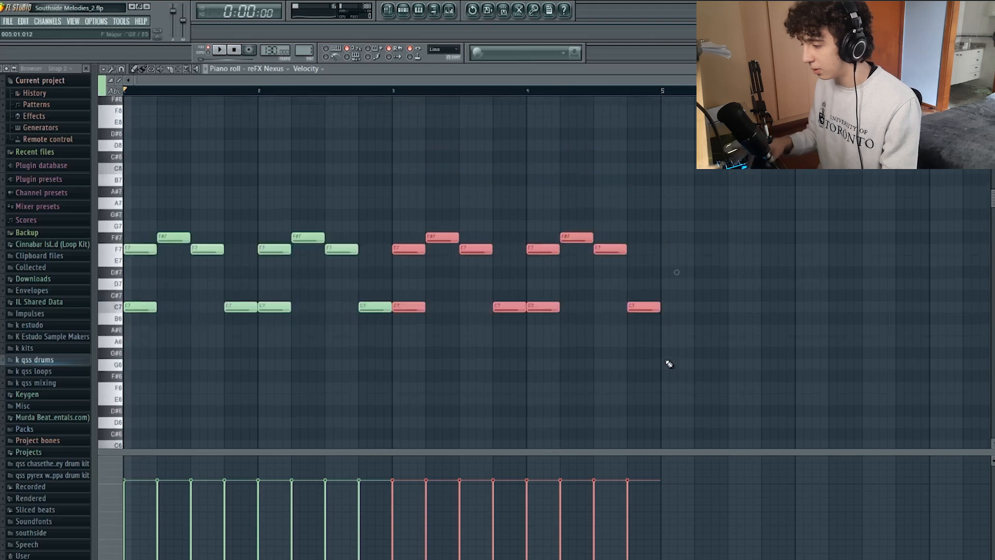
Step: Try moving the F7 notes of bars 3 and 4 down an octave, and undo the change
left_click_drag(677, 278, 388, 245)
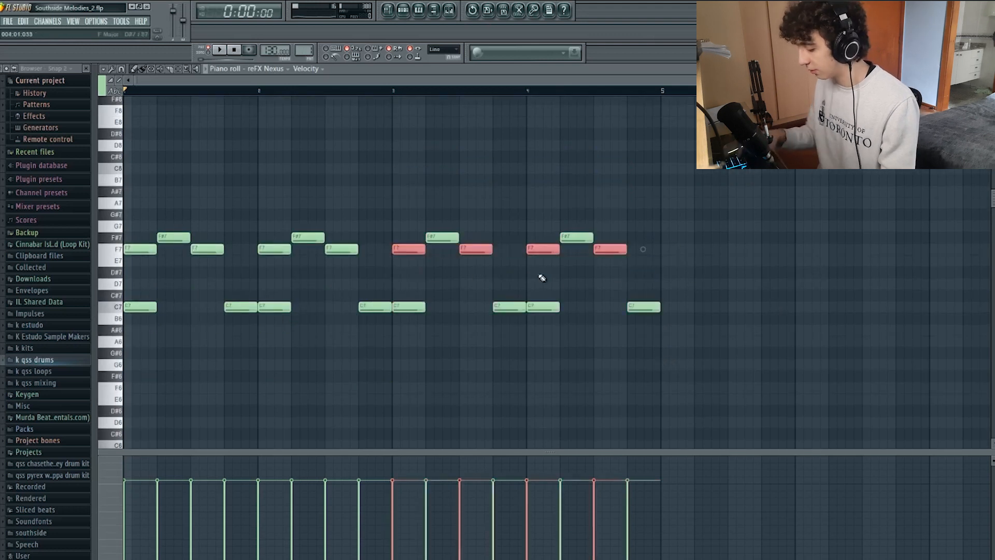
key("ctrl+Down")
key("ctrl+z")
key("ctrl+d")
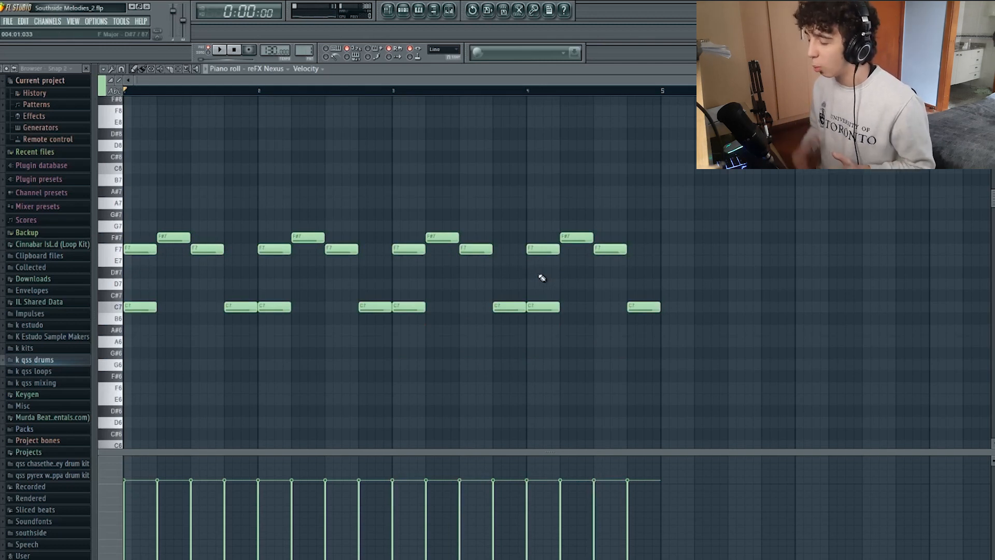
Step: Open the ElectraX channel's melody in the piano roll and play it
scroll(360, 200, "down", 1)
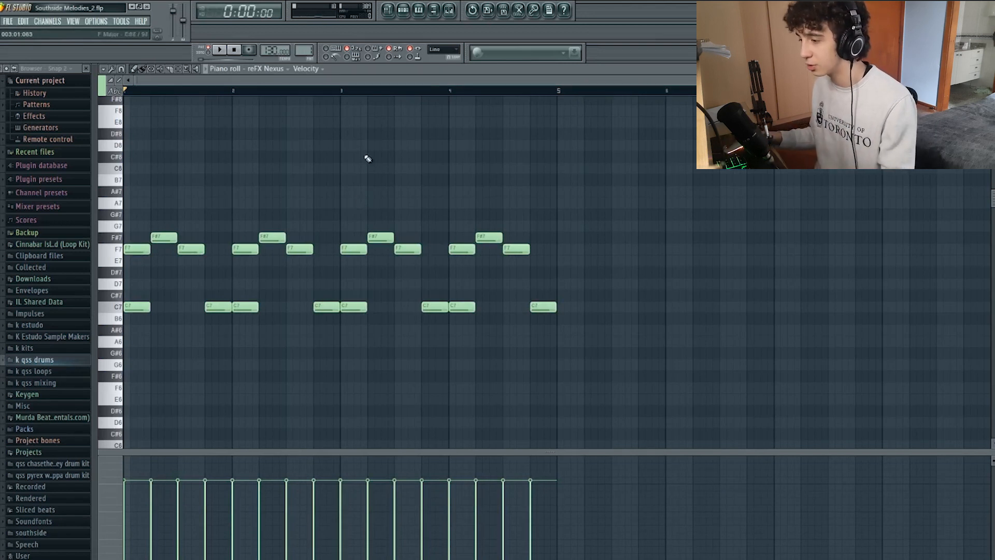
key("F6")
left_click(304, 189)
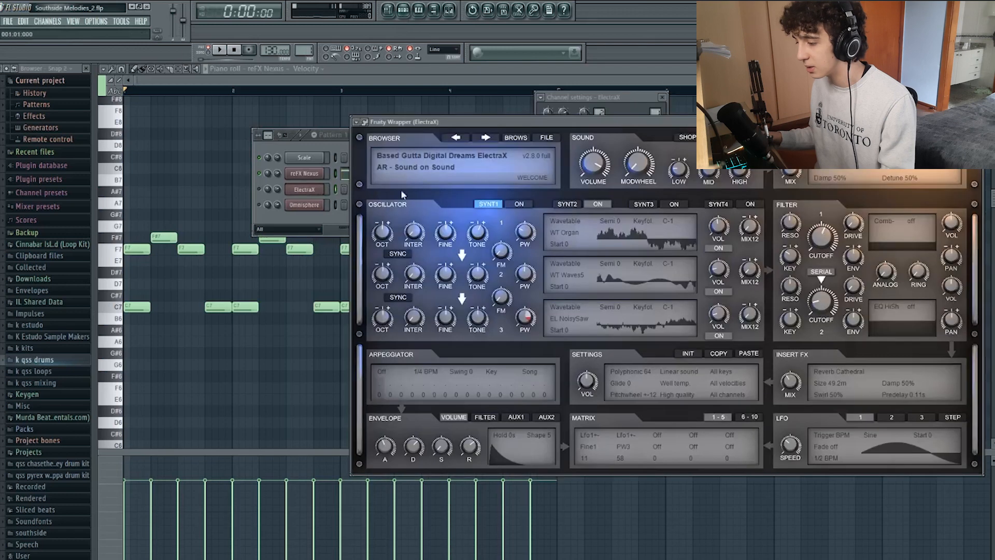
left_click(312, 227)
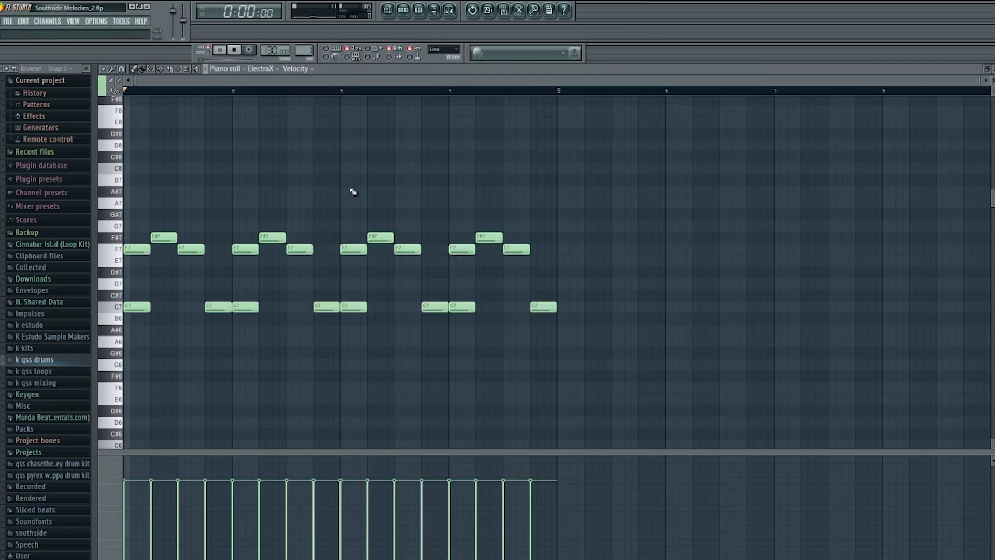
key("space")
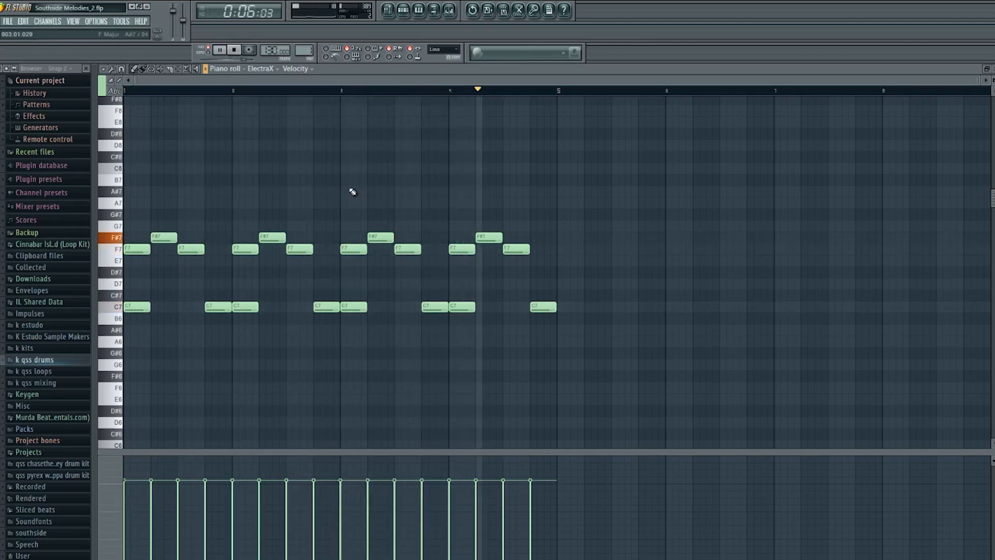
Step: Open the reFX Nexus channel's melody in the piano roll and play it
key("space")
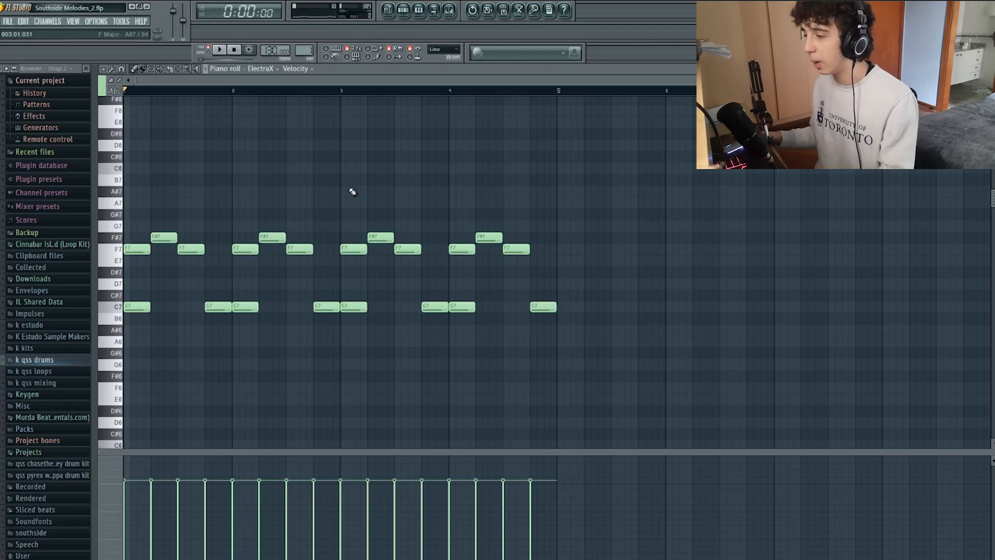
left_click(403, 10)
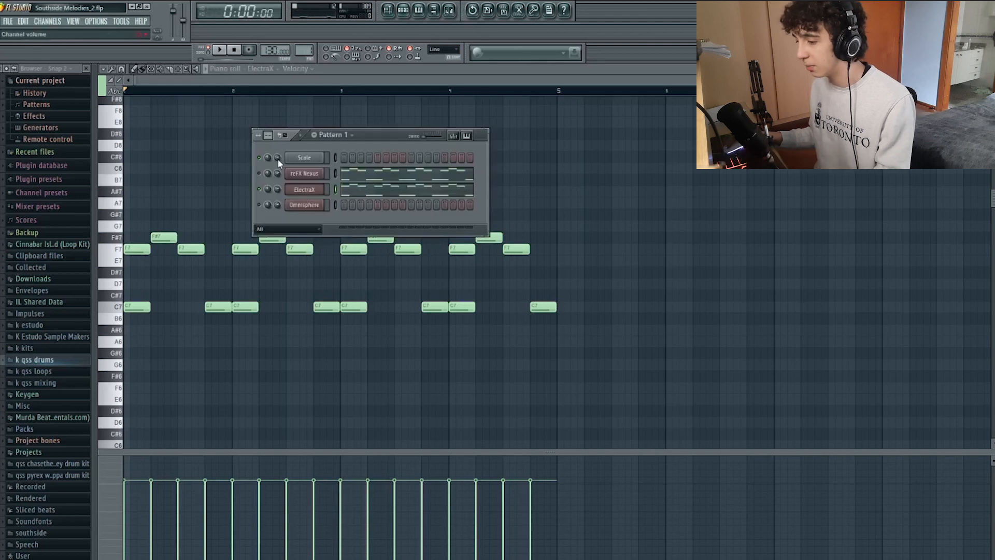
left_click(362, 179)
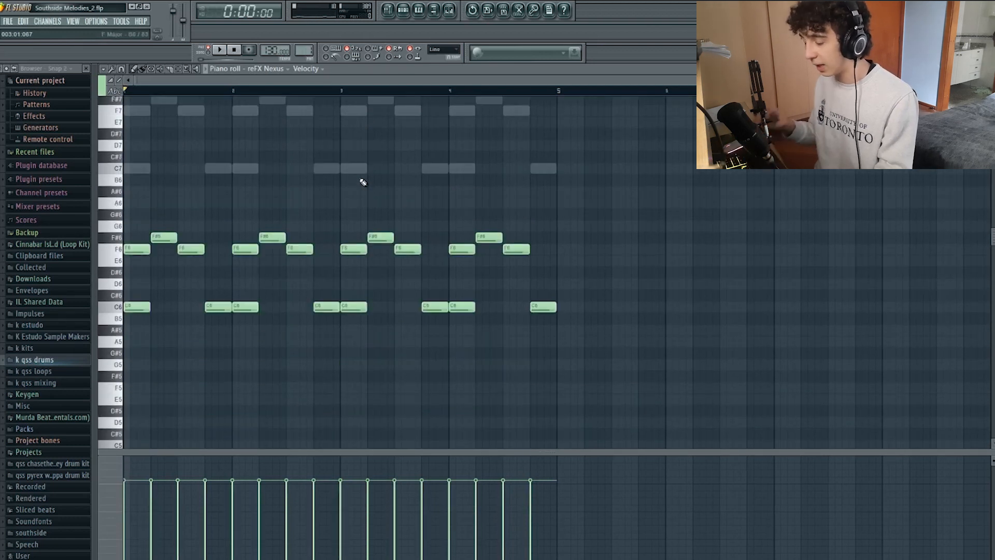
key("space")
scroll(363, 181, "up", 1)
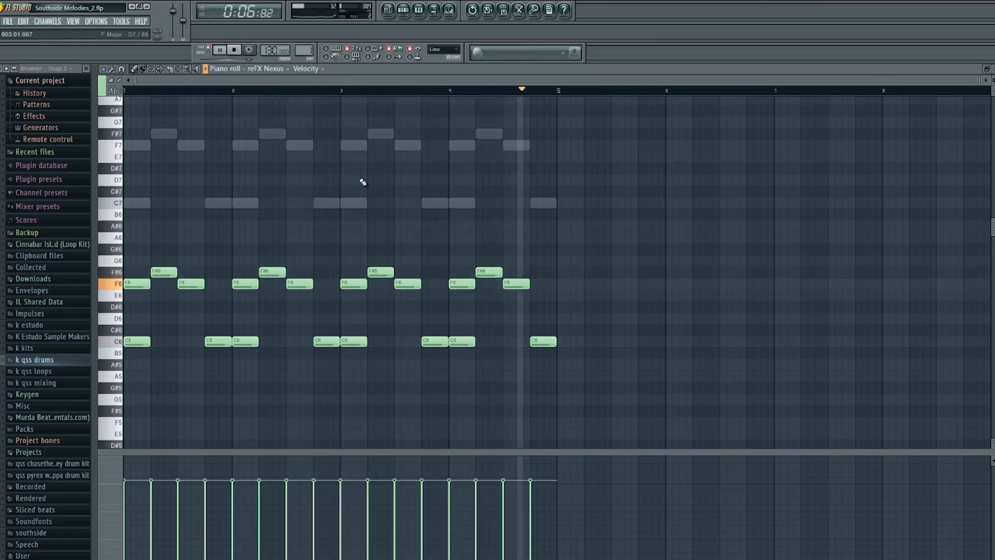
key("space")
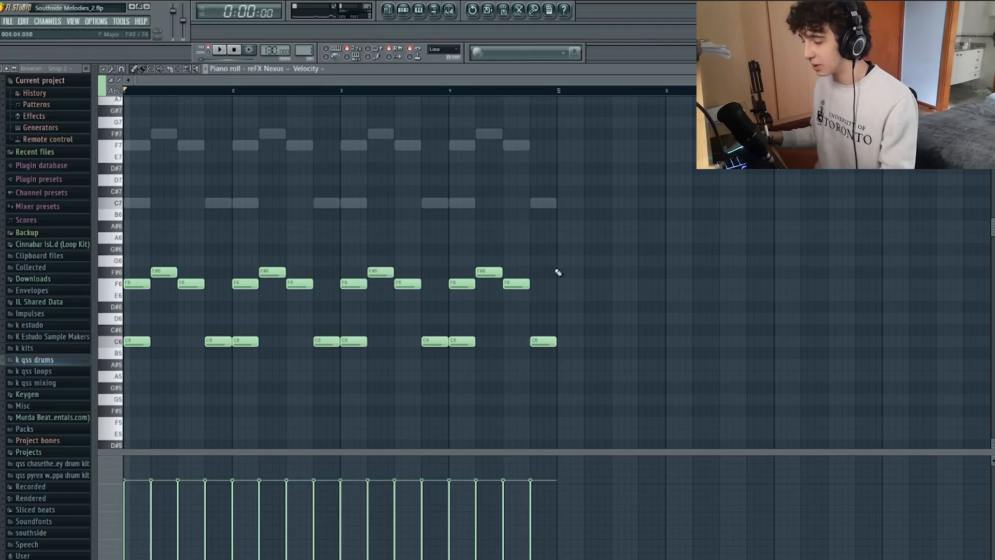
Step: Try deleting the reFX Nexus notes in bars 3 and 4 and stretching the remaining two-bar melody across four bars
key("ctrl+a")
left_click_drag(584, 358, 362, 240)
key("Delete")
key("ctrl+a")
left_click_drag(362, 308, 575, 330)
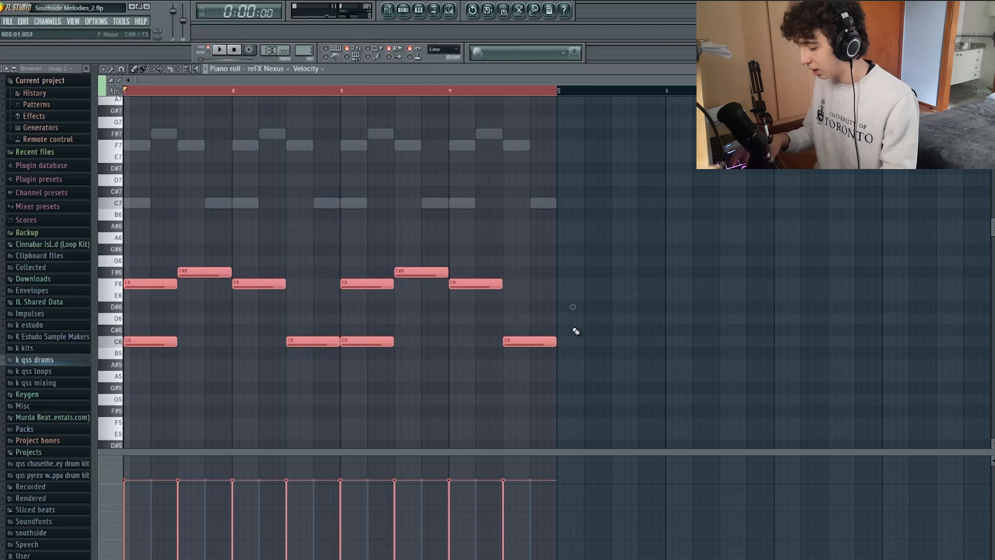
Step: Try the stretched melody an octave lower, raise it back, and compress it to two bars
key("ctrl+Down")
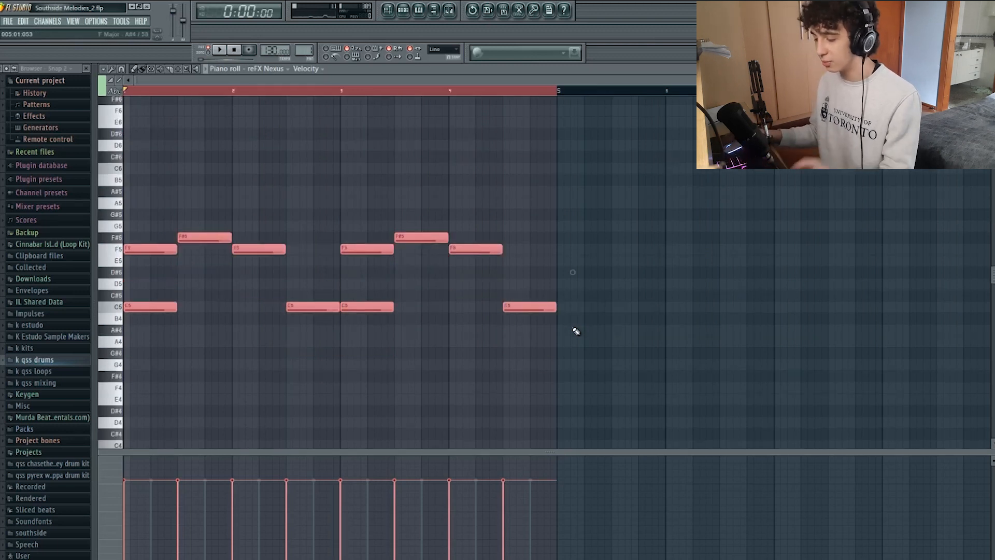
key("ctrl+Up")
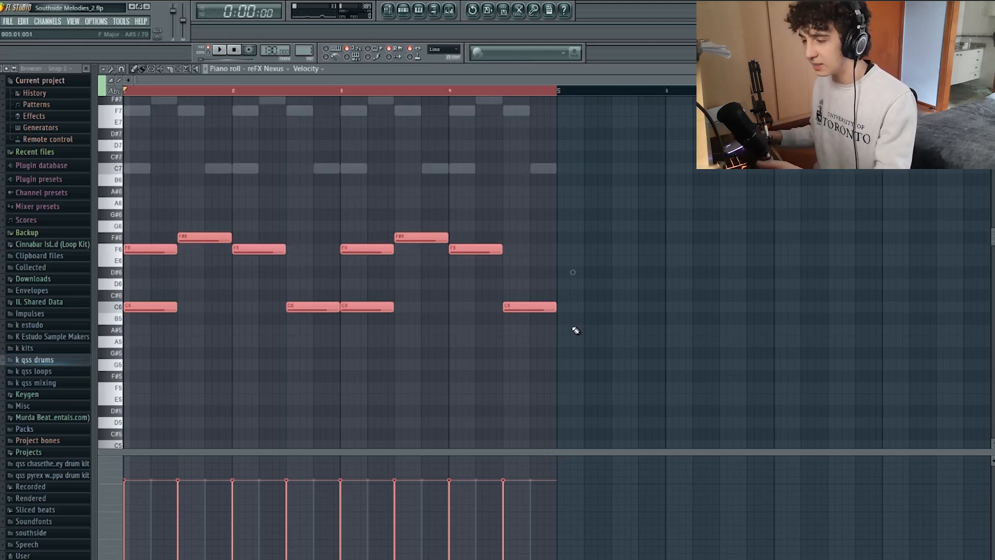
left_click_drag(574, 272, 355, 280)
scroll(355, 278, "down", 1)
Step: Try copying the two-bar melody after bar 4, delete the copy, and undo the edits to the reFX Nexus pattern
key("ctrl+b")
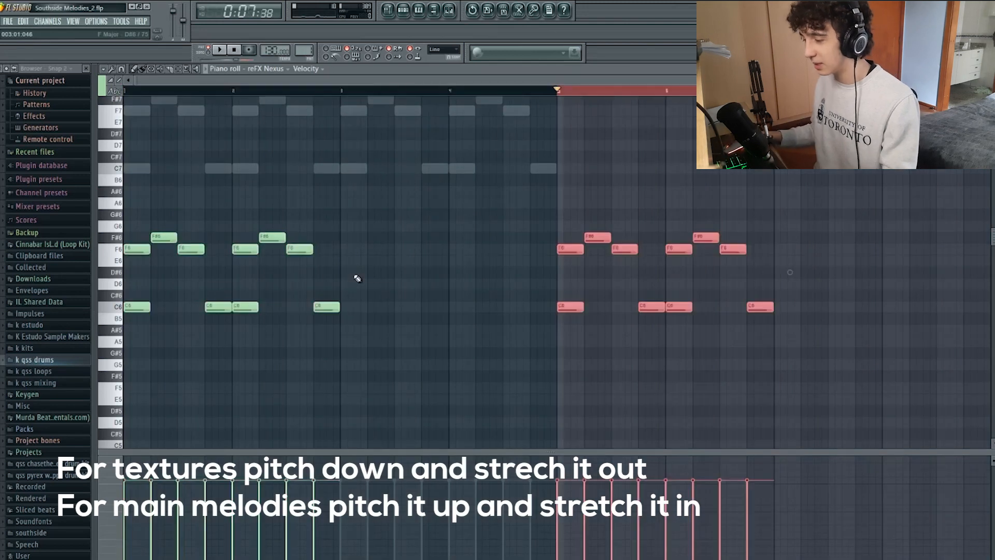
left_click(406, 262)
left_click_drag(384, 325, 664, 196)
key("Delete")
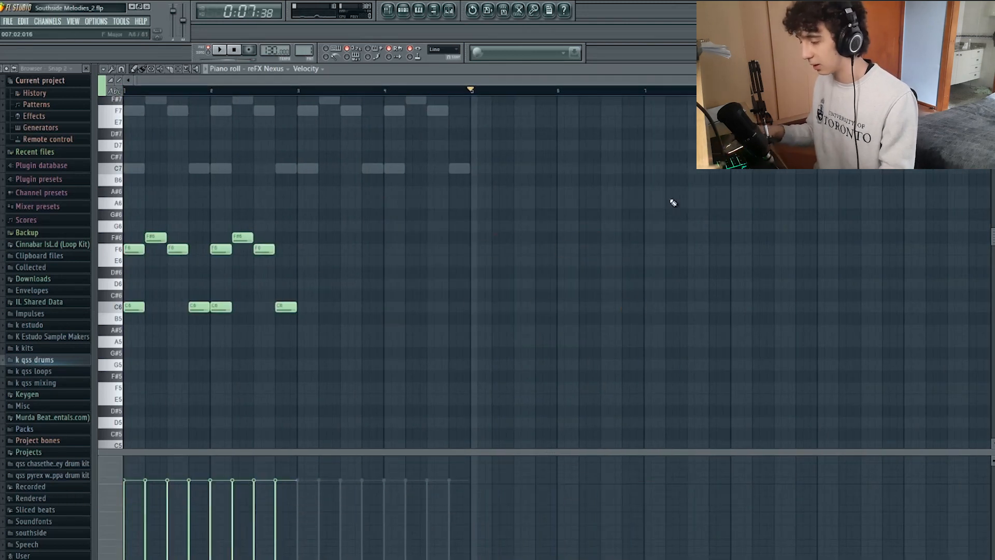
key("space")
key("space")
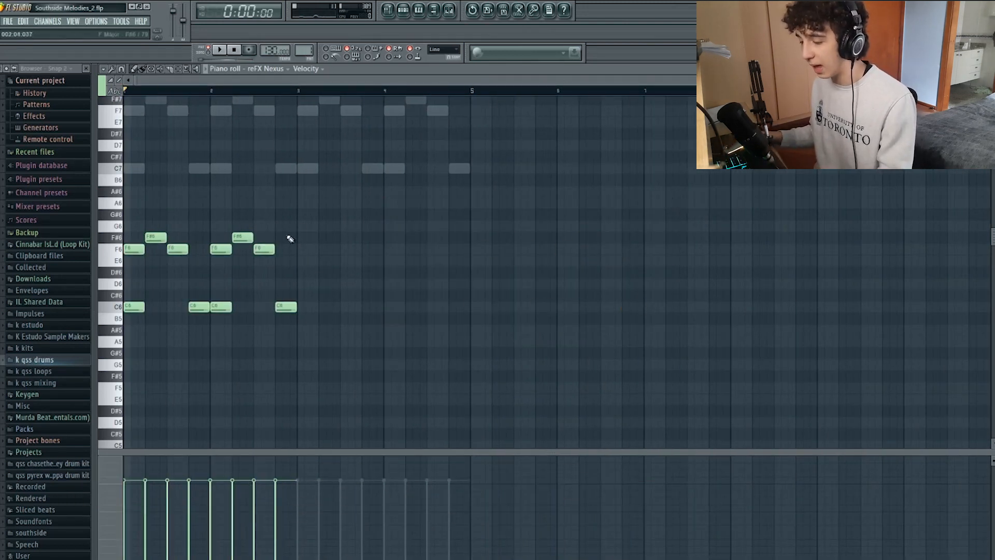
key("ctrl+z")
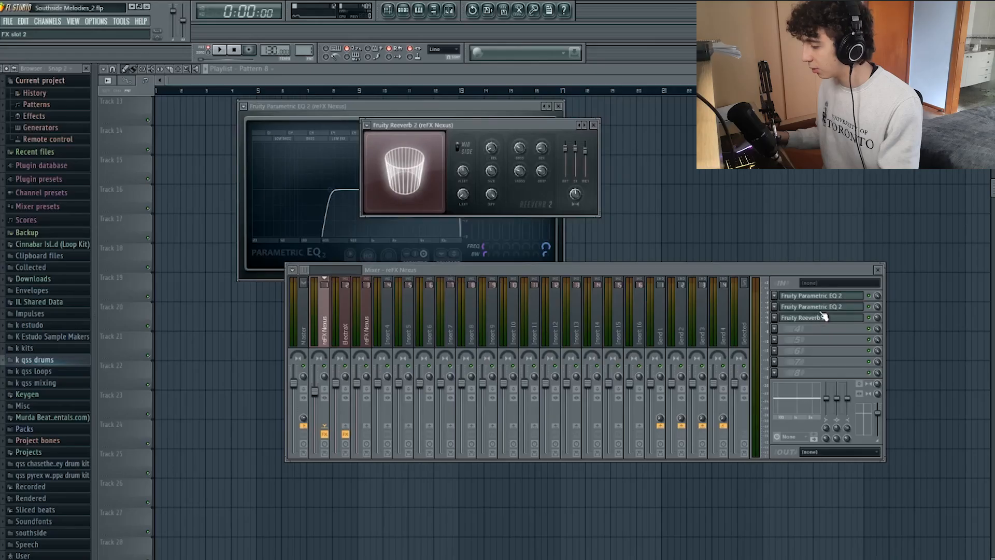
Step: Show the reFX Nexus track's two Fruity Parametric EQ 2 windows side by side and bypass the track's three effects
left_click(591, 146)
left_click(822, 309)
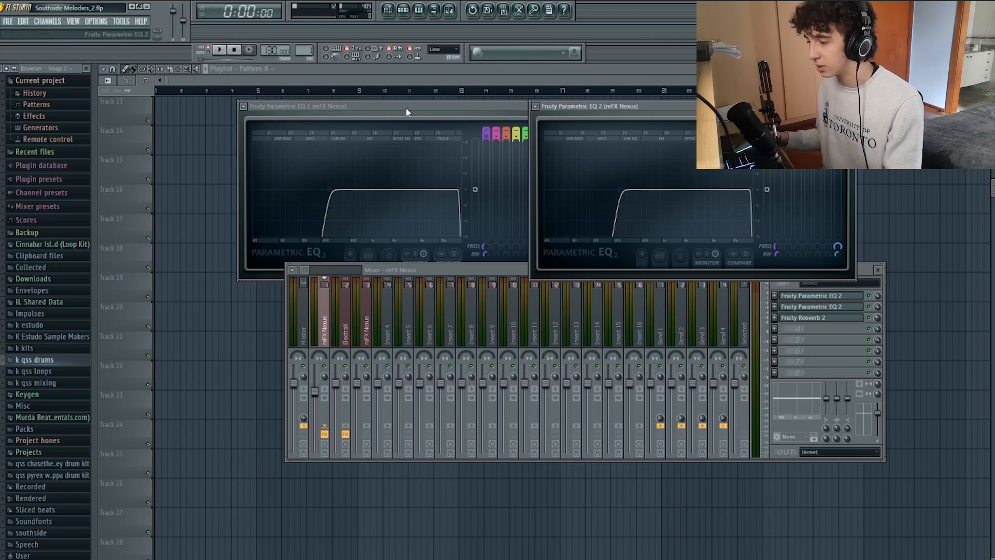
left_click_drag(406, 107, 363, 163)
left_click(876, 313)
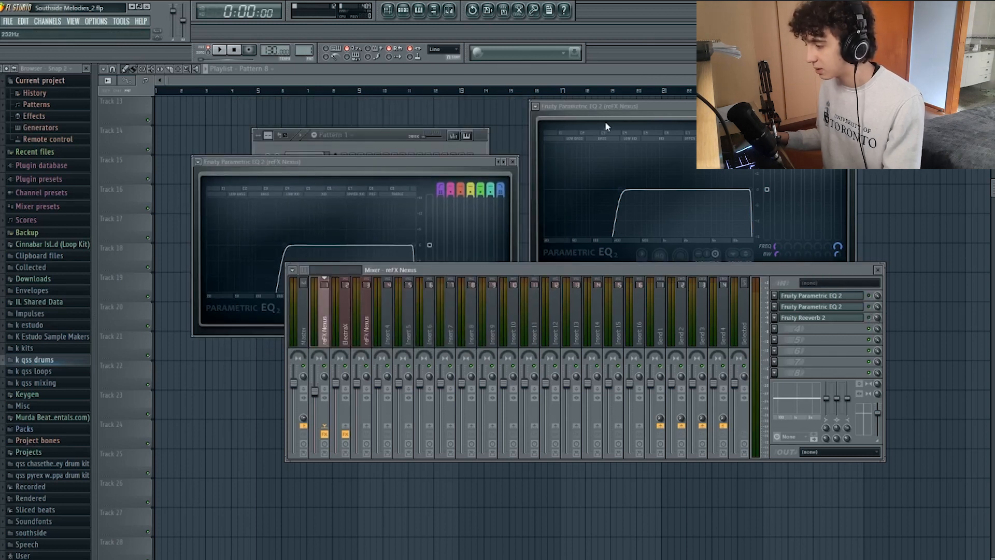
left_click(605, 121)
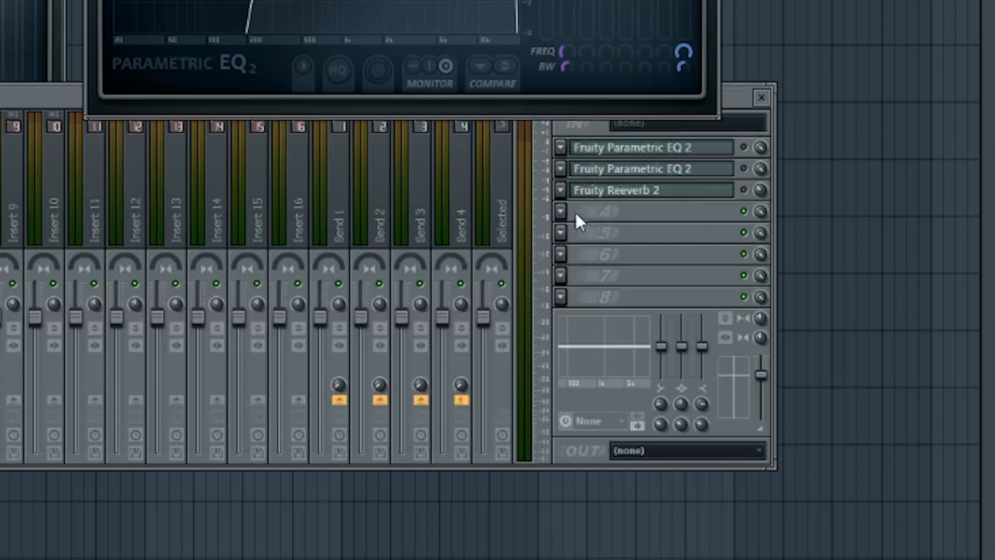
Step: Try a new Fruity Parametric EQ 2 in slot 4 of the reFX Nexus track and play the melody to examine its spectrum
left_click(575, 214)
left_click(778, 418)
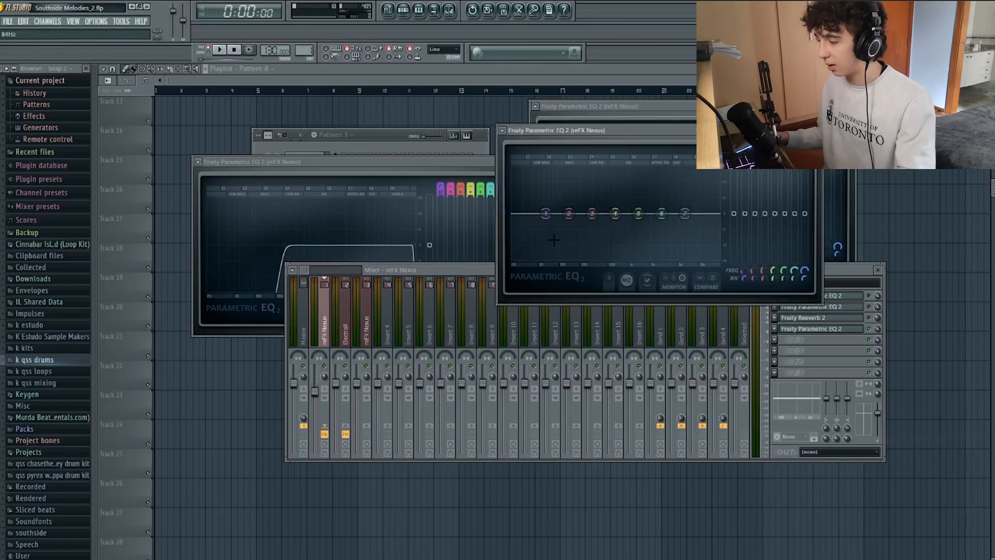
key("space")
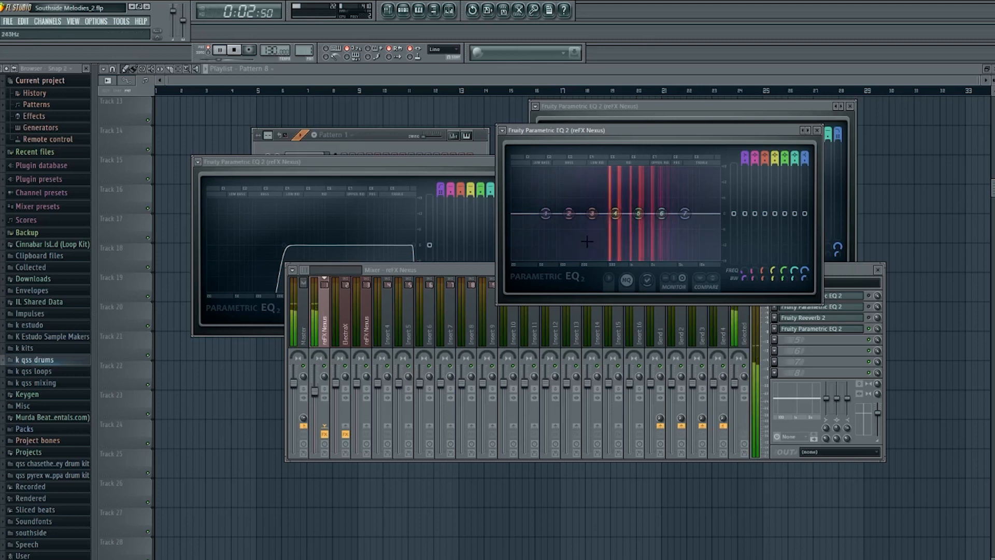
key("space")
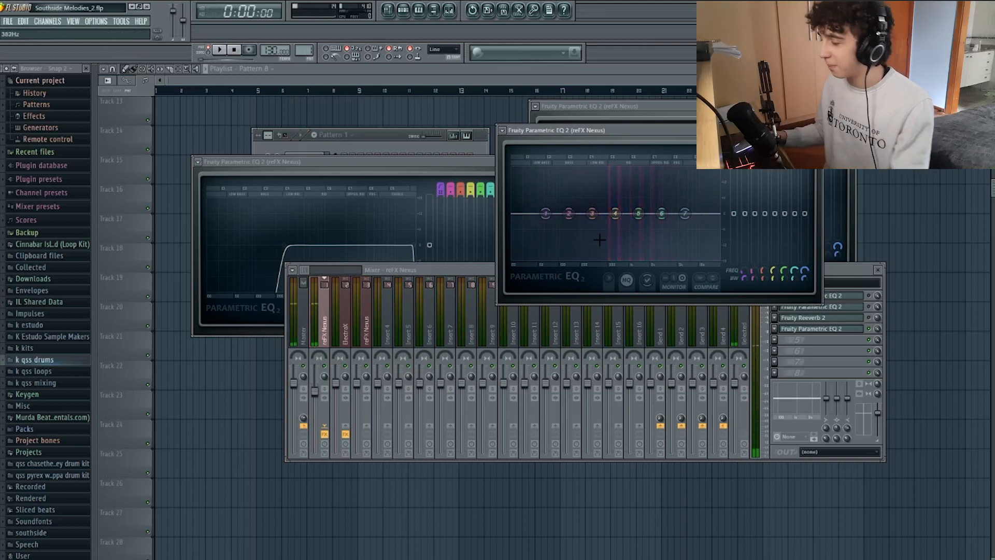
left_click(818, 131)
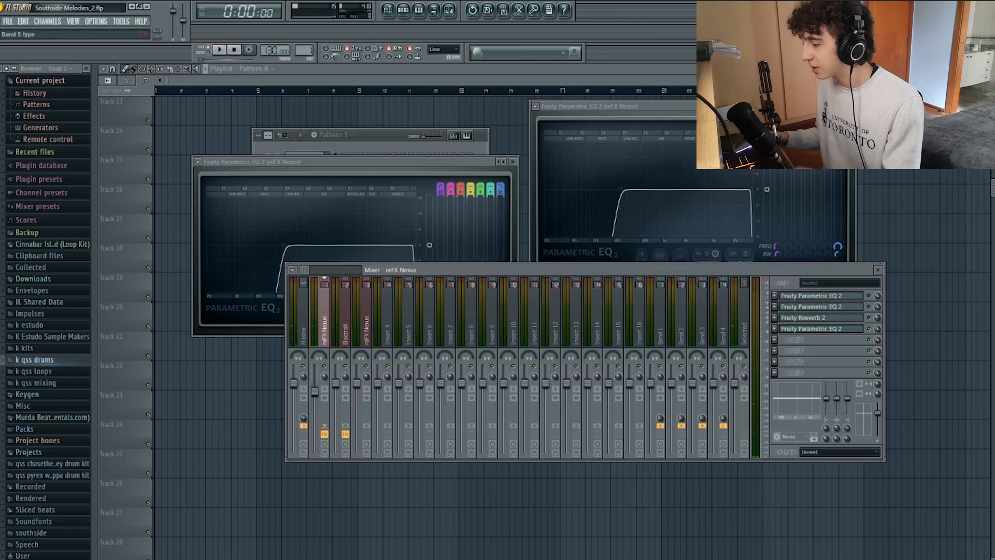
Step: Review the reFX Nexus track's two EQ curves, re-enable its first three effects, and open Fruity Reeverb 2
left_click(633, 114)
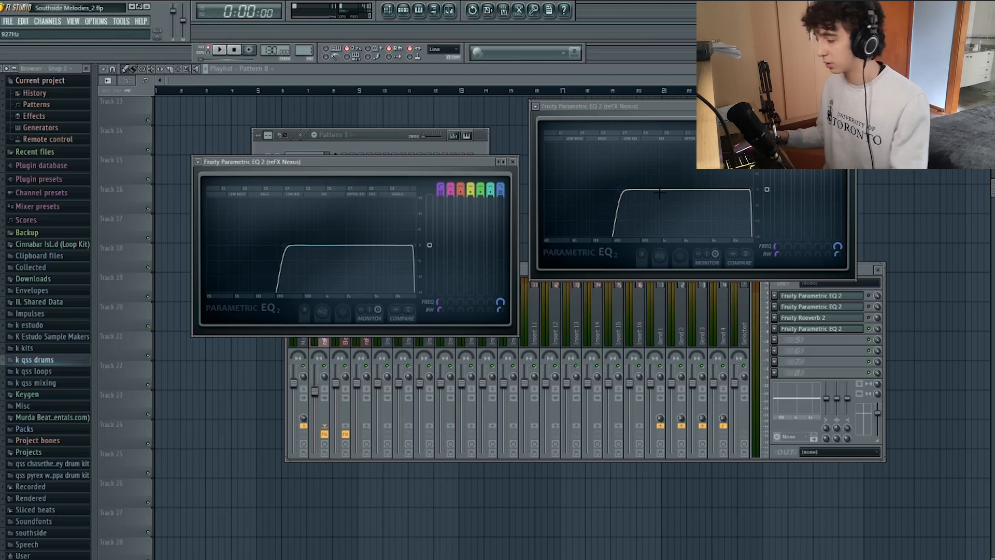
left_click(874, 328)
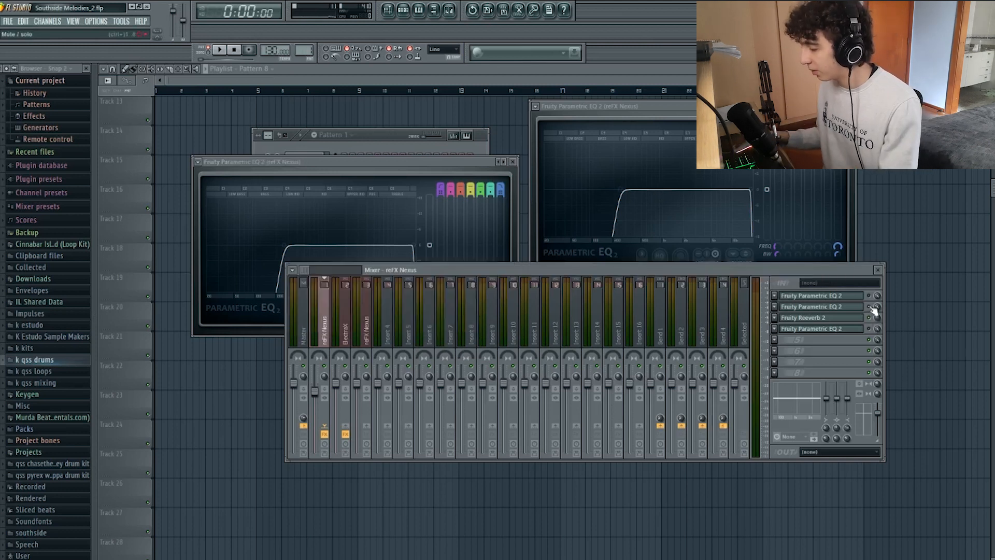
left_click(838, 318)
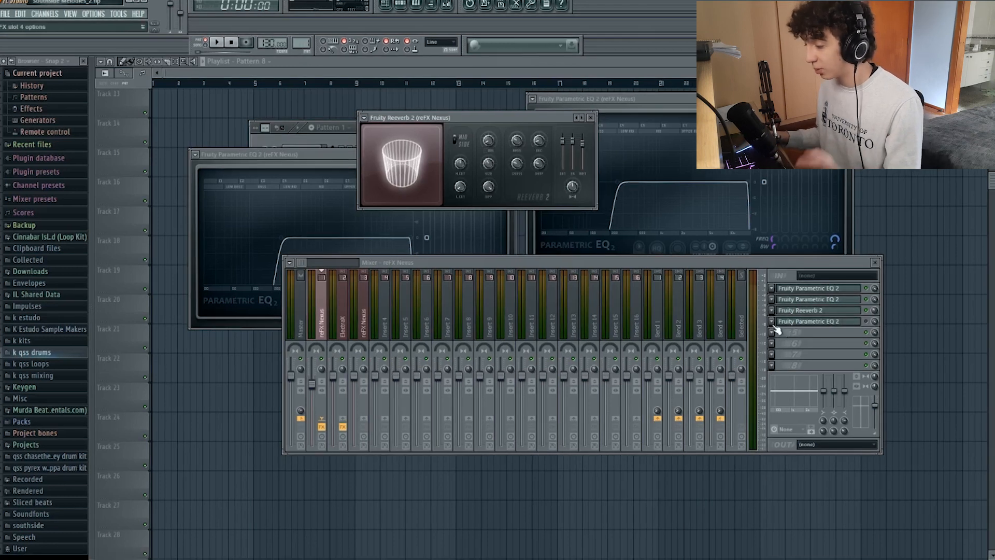
Step: Remove the Fruity Parametric EQ 2 from slot 4 of the reFX Nexus track and load HalfTime there
left_click(774, 328)
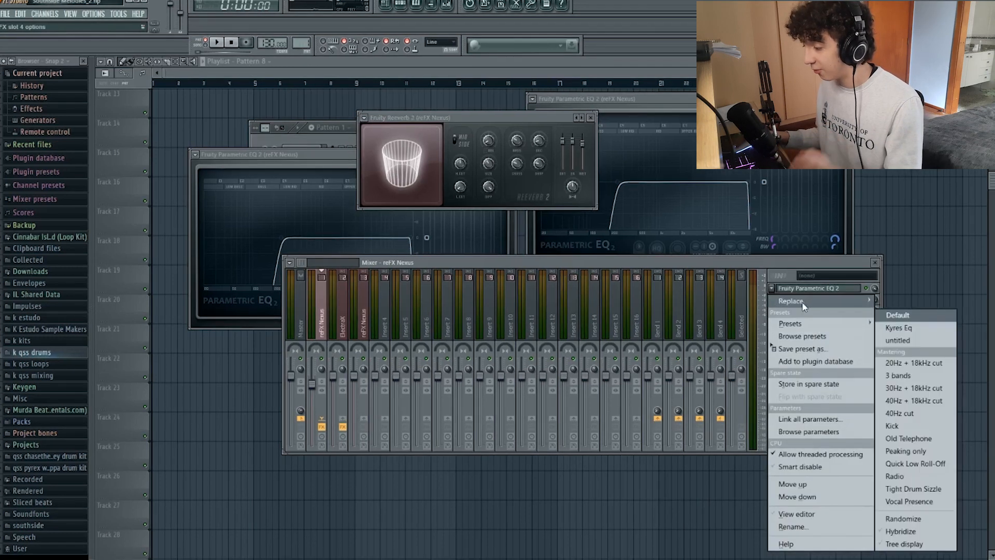
mouse_move(795, 308)
left_click(897, 292)
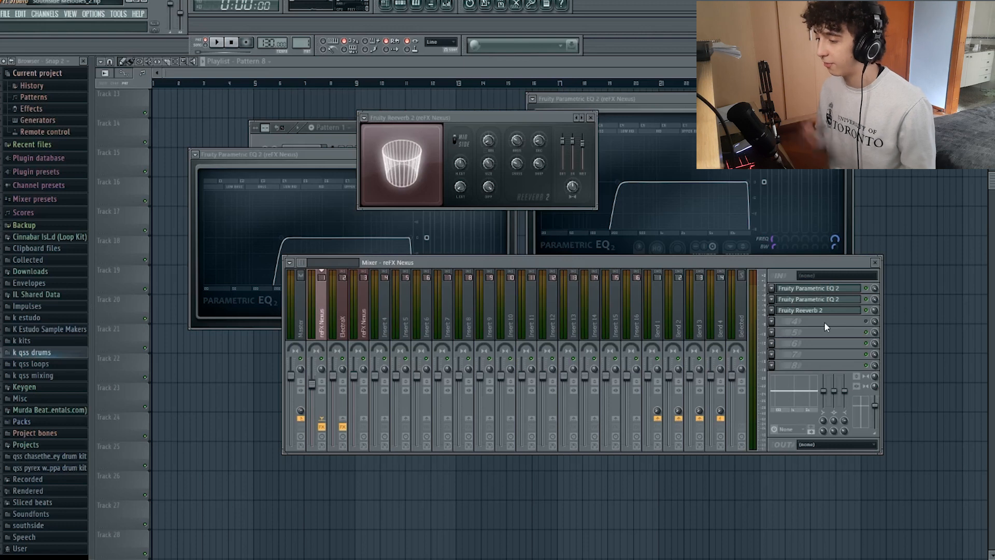
left_click(772, 322)
mouse_move(809, 318)
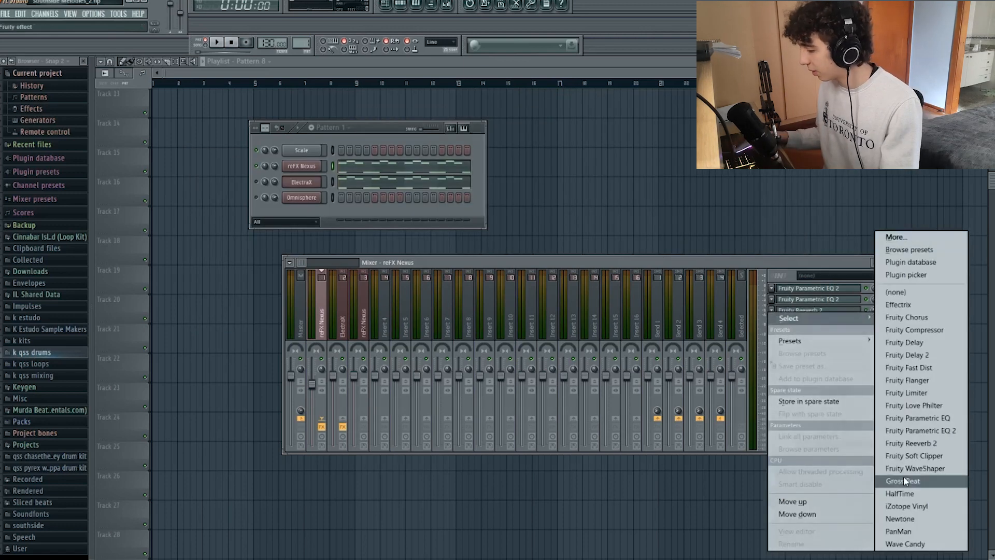
left_click(893, 493)
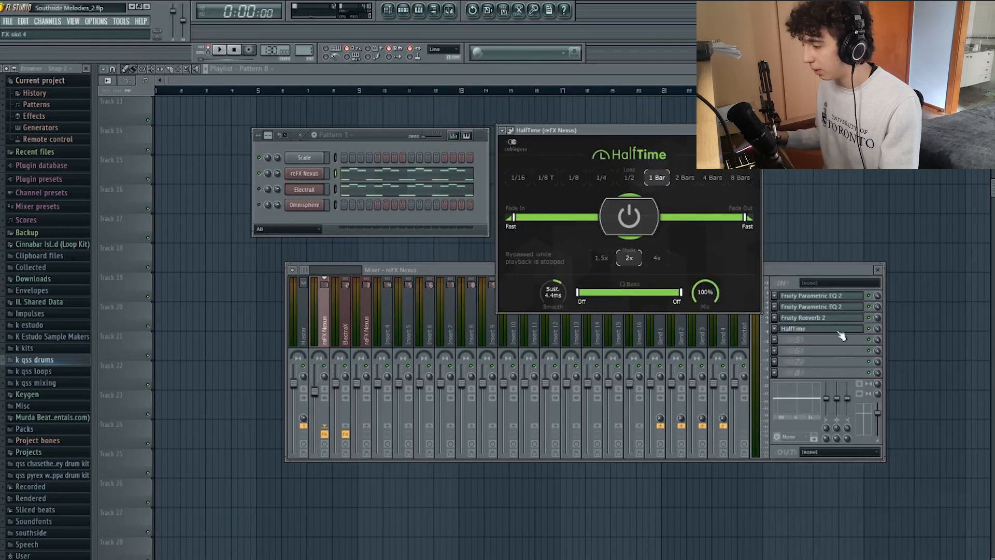
Step: Play the melody through HalfTime with a 1 Bar loop, and compare it with the loop set to 1/16
key("space")
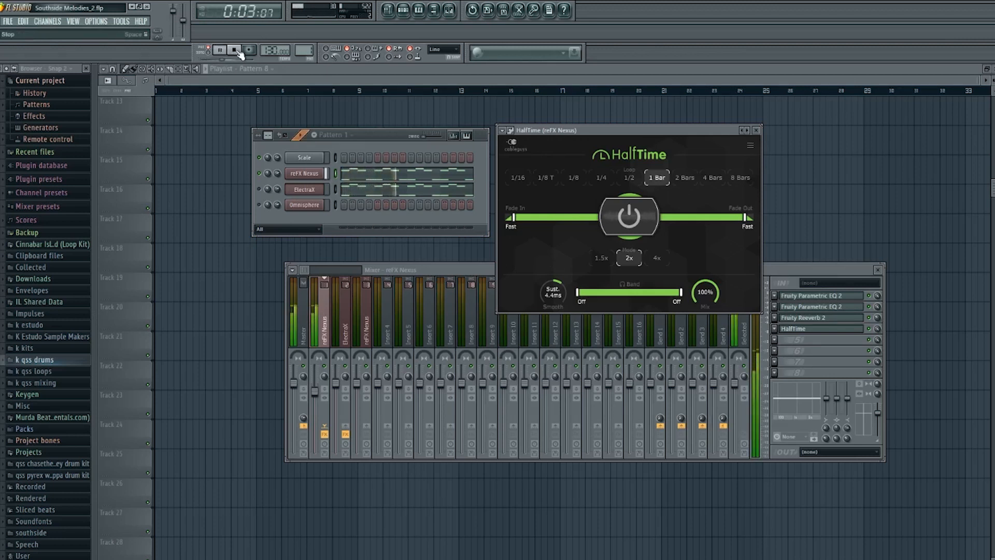
left_click(236, 50)
left_click(629, 177)
left_click(518, 177)
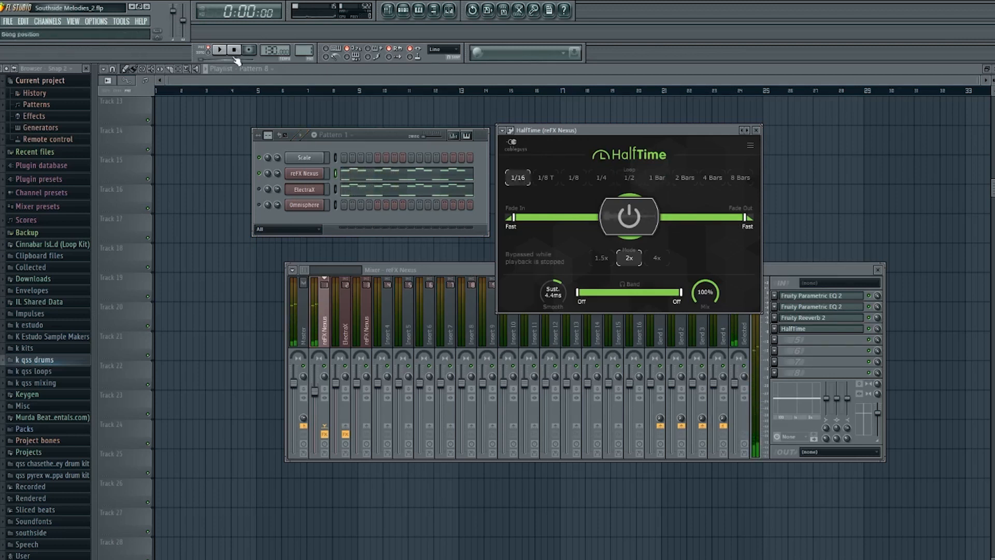
left_click(219, 50)
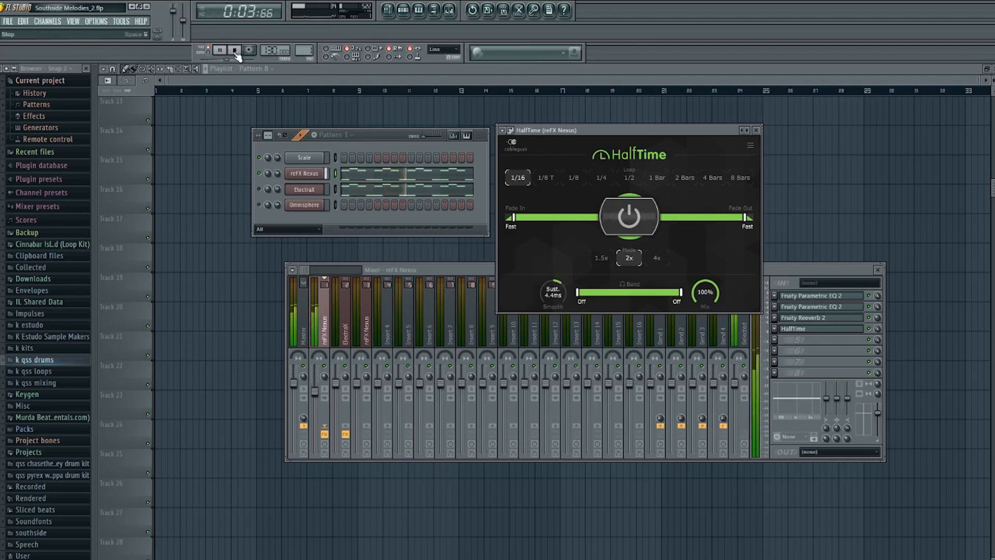
left_click(236, 51)
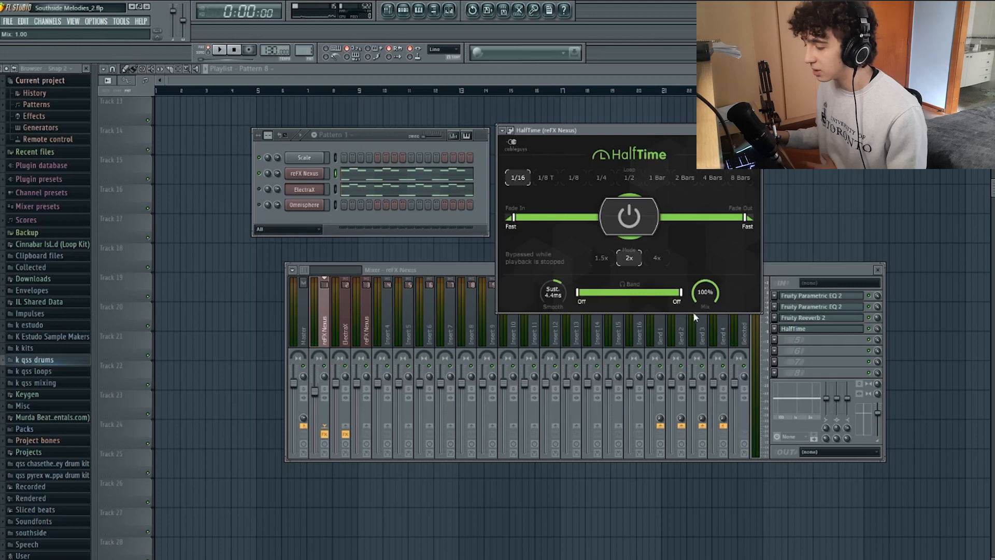
left_click_drag(698, 316, 697, 319)
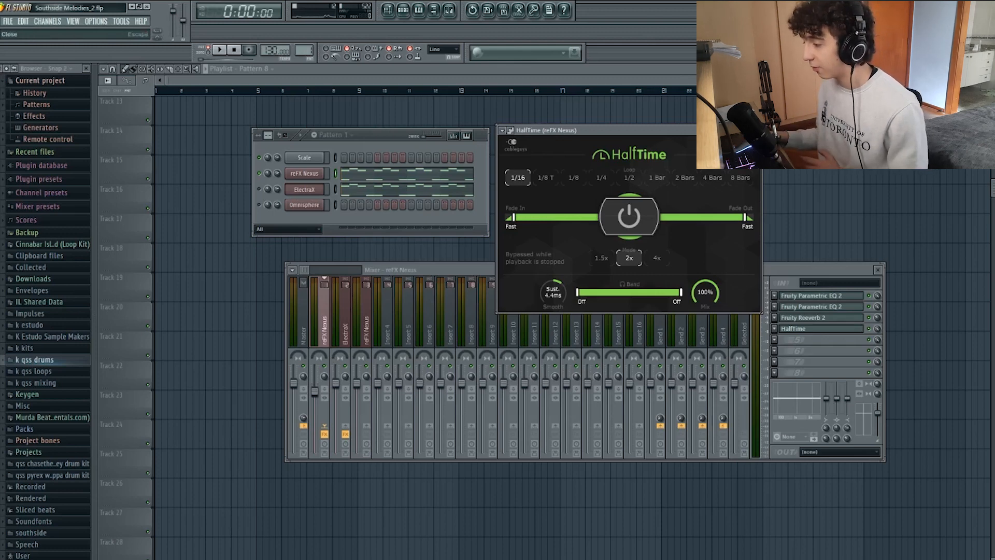
Step: Replace HalfTime in slot 4 of the reFX Nexus track with Gross Beat
left_click(784, 328)
left_click(779, 329)
mouse_move(796, 323)
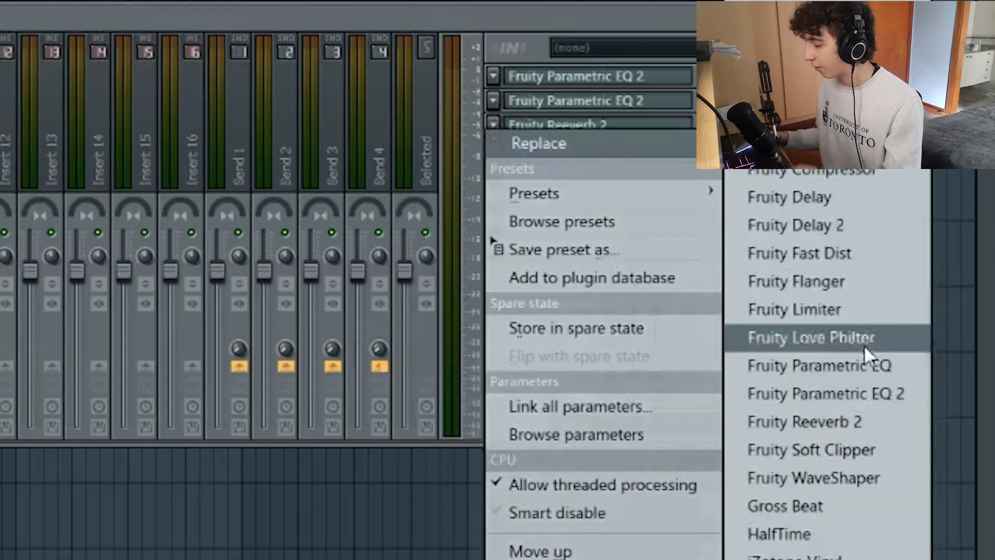
left_click(792, 500)
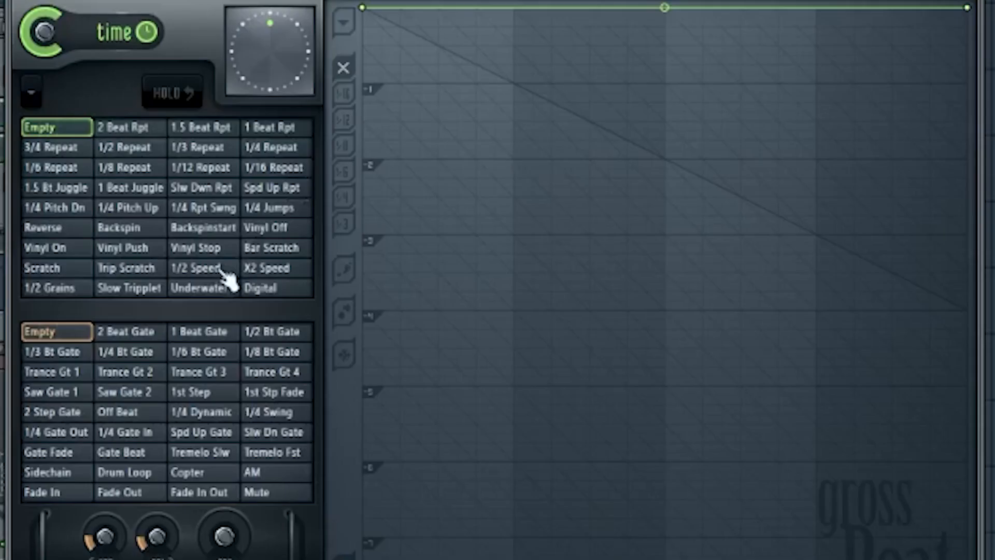
Step: Try Gross Beat's 1/2 Speed time preset, switch to Slow Tripplet, and play the melody
left_click(221, 268)
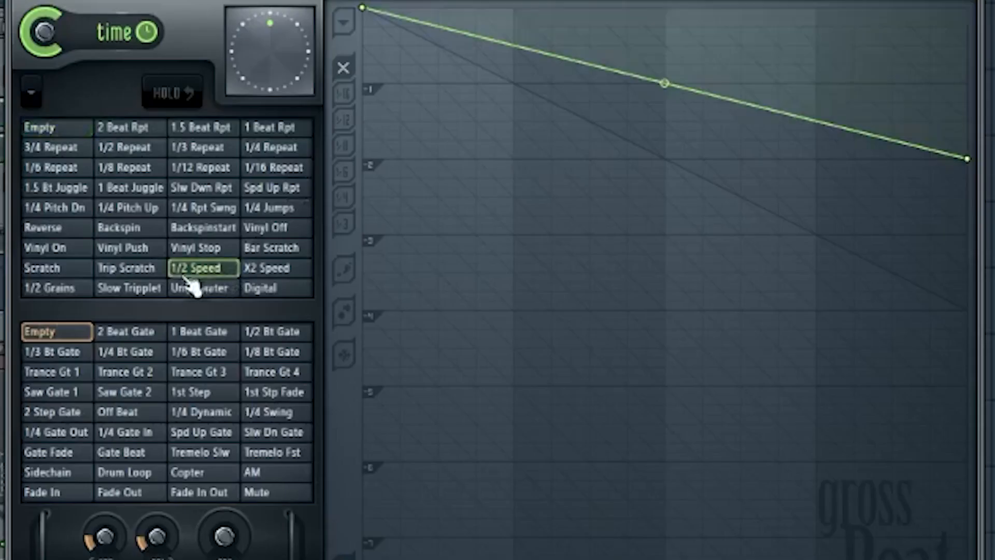
left_click(129, 289)
left_click(220, 50)
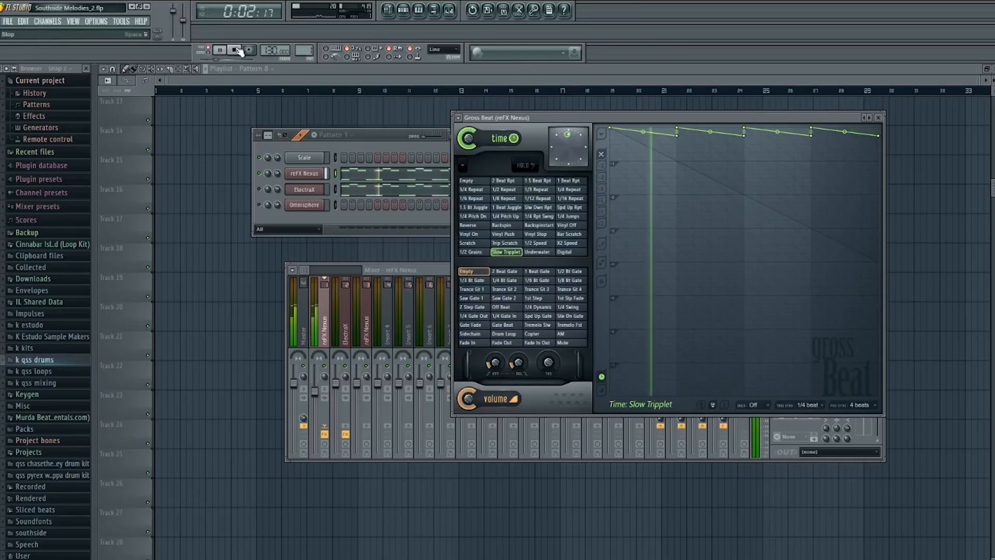
Step: Stop playback and delete the middle points of Gross Beat's Slow Tripplet time envelope, leaving two ramps of two beats each
left_click(237, 49)
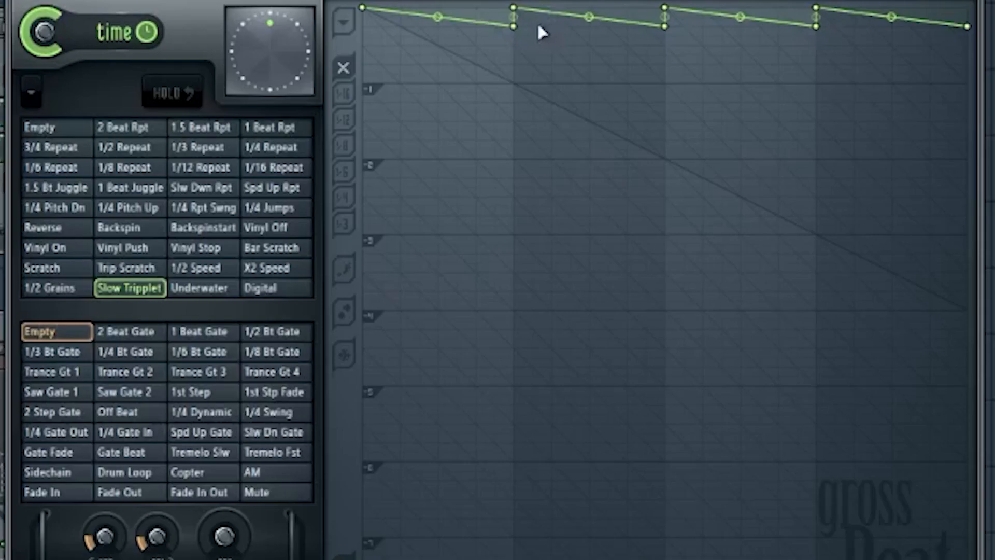
right_click(678, 135)
left_click(693, 151)
right_click(505, 10)
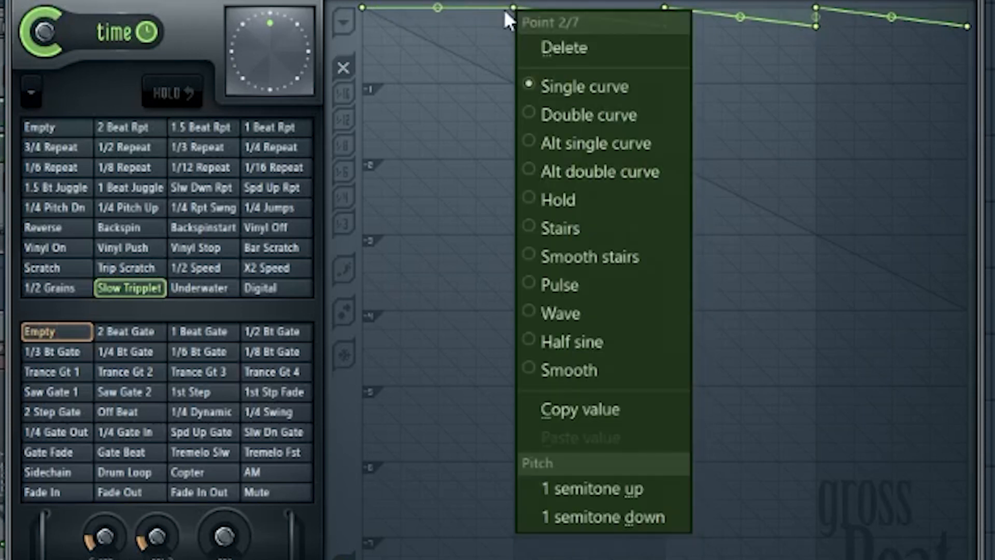
left_click(562, 47)
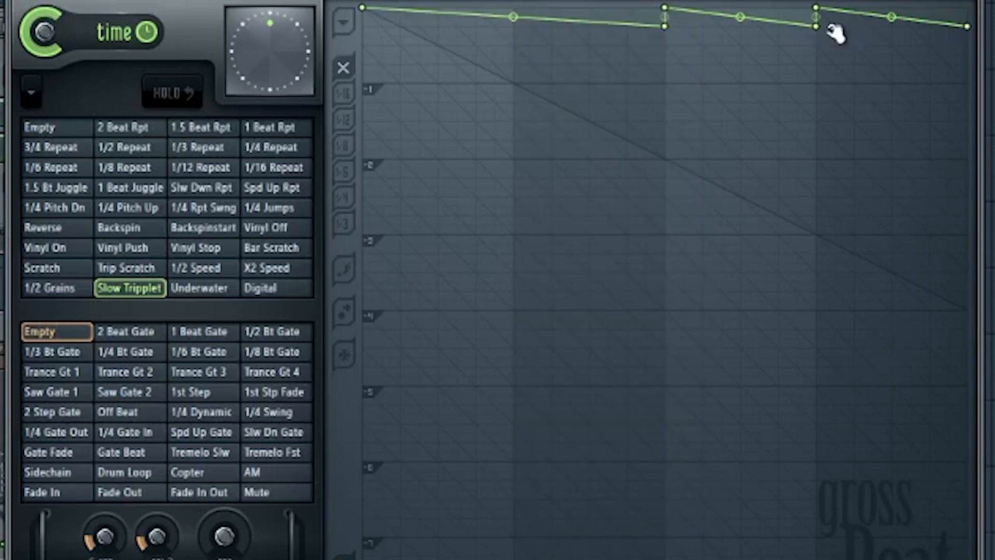
right_click(819, 27)
left_click(860, 66)
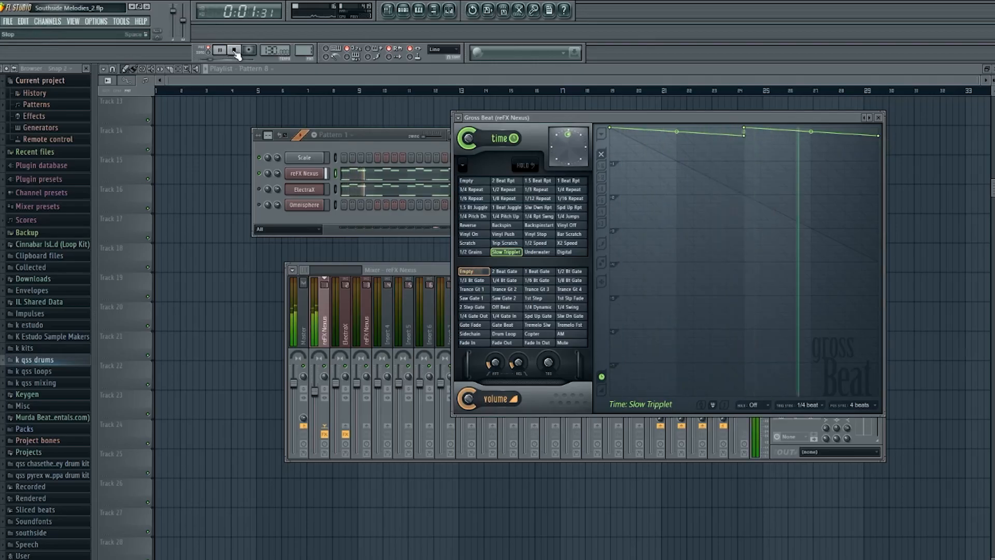
Step: Play the melody through the edited Gross Beat envelope, stop playback and close Gross Beat
left_click(235, 50)
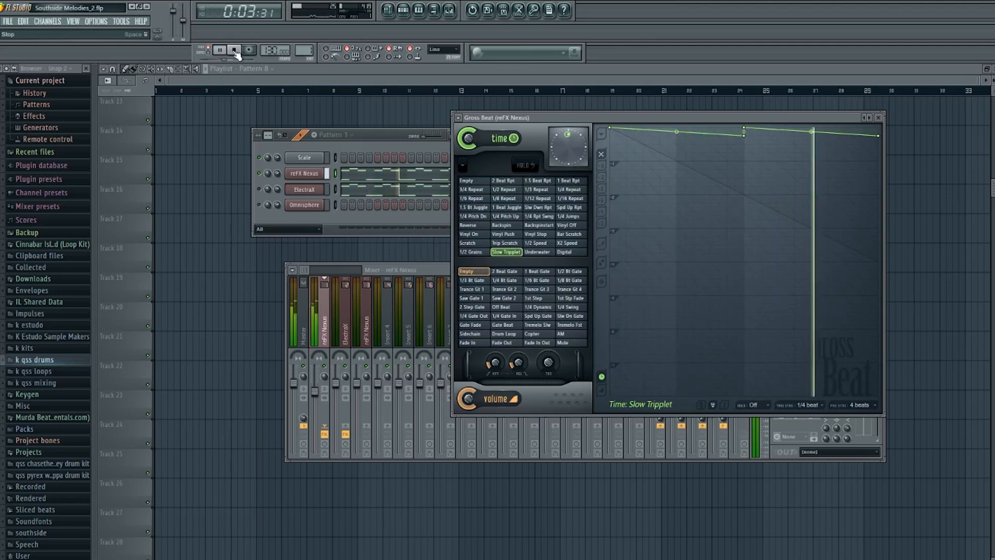
left_click(235, 50)
left_click(878, 117)
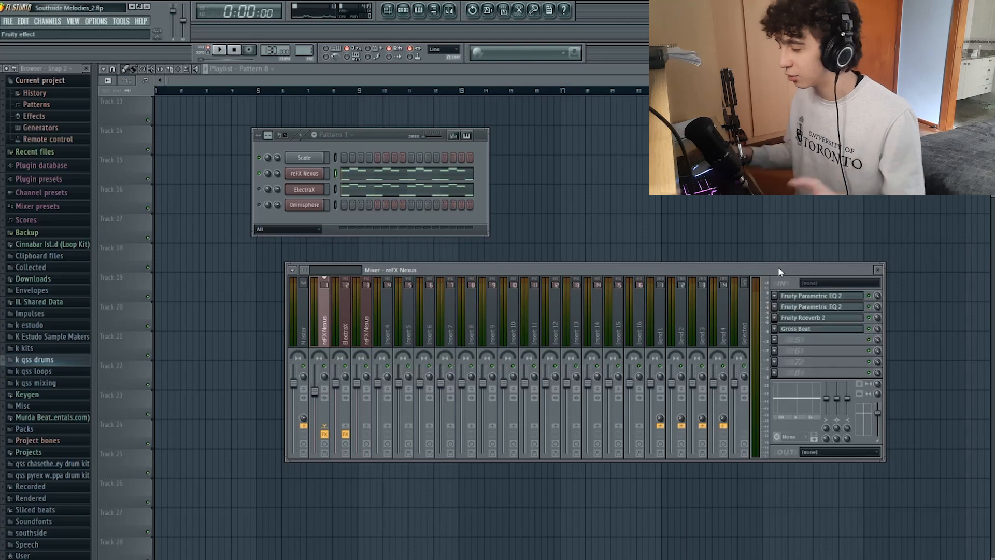
Step: Replace Gross Beat on the reFX Nexus mixer track with Effectrix
right_click(808, 296)
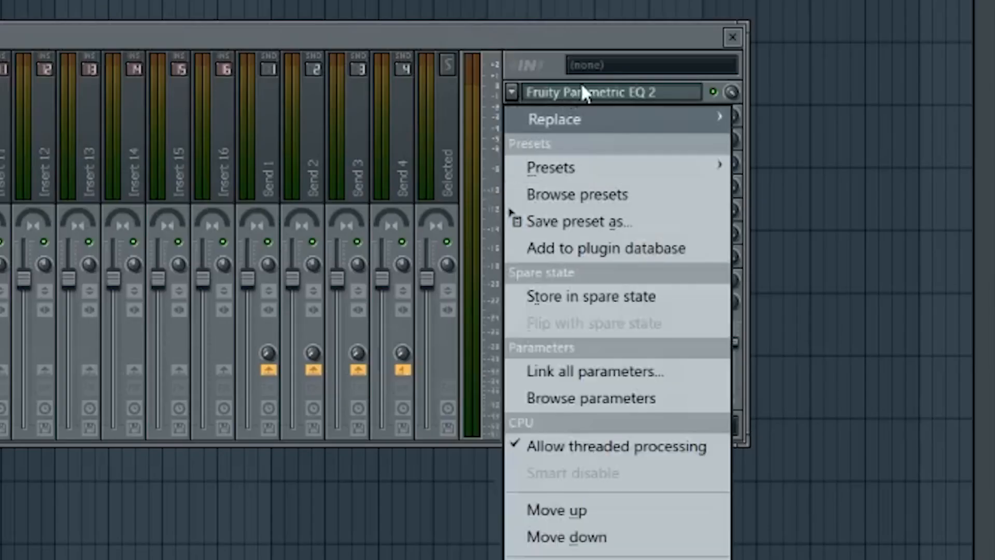
mouse_move(851, 308)
left_click(826, 134)
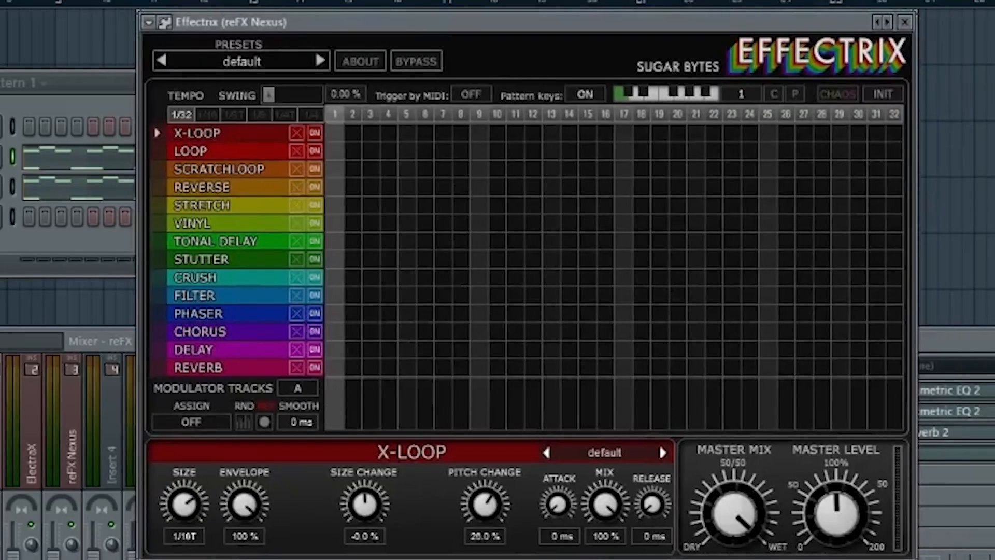
Step: Fill steps 25 to 32 of Effectrix's LOOP lane with a loop block and play the melody
left_click_drag(776, 150, 873, 201)
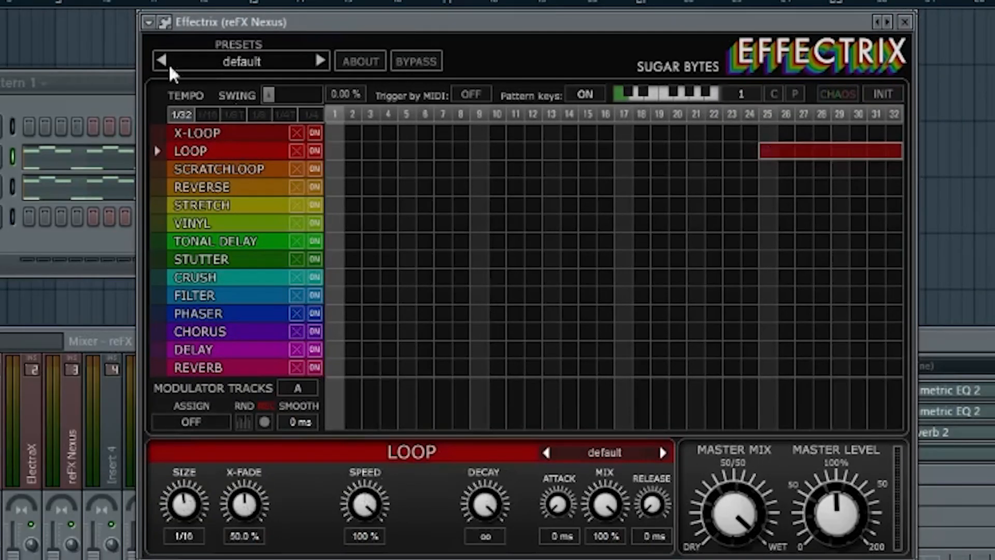
left_click(219, 50)
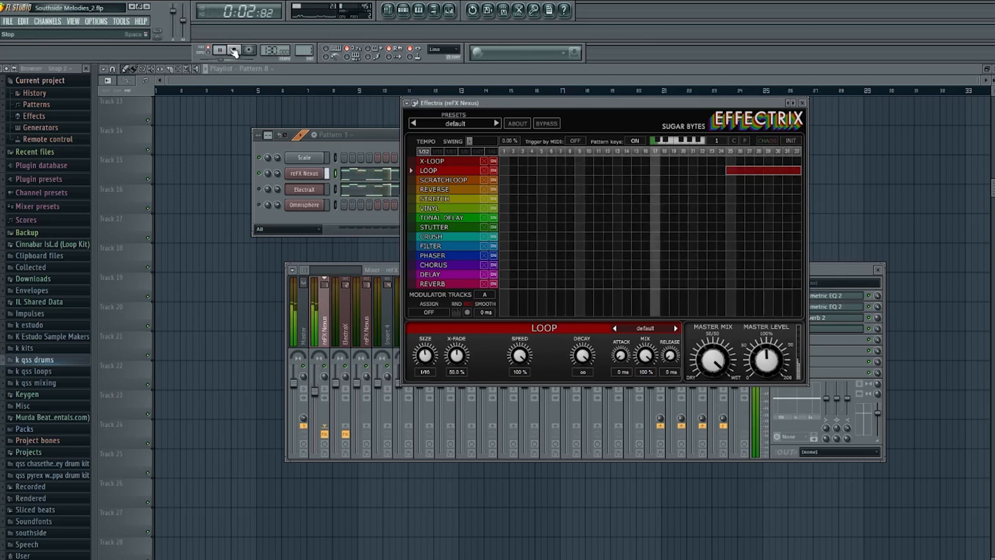
left_click(235, 50)
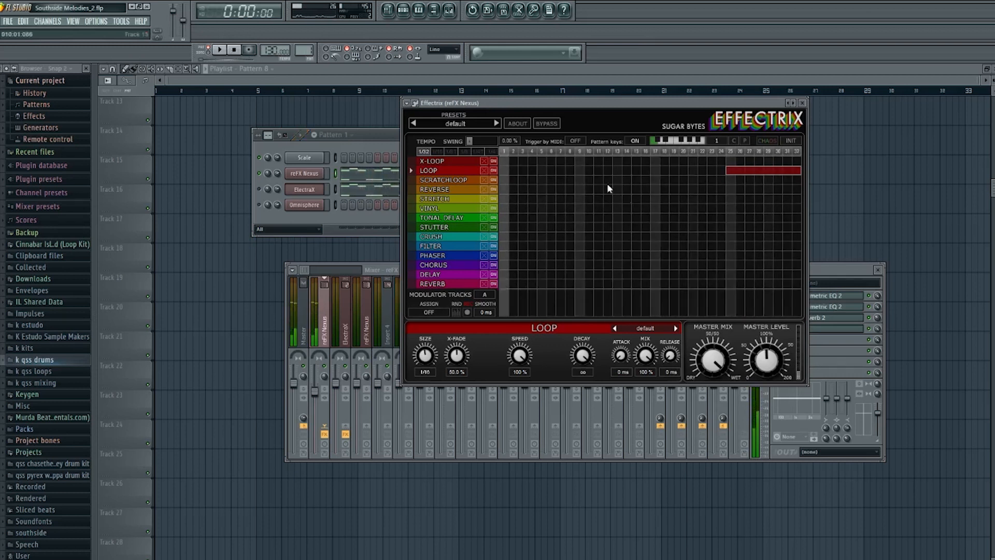
Step: Try Effectrix's factory presets, including Absolute Stretch and Backward Vocals
left_click(495, 125)
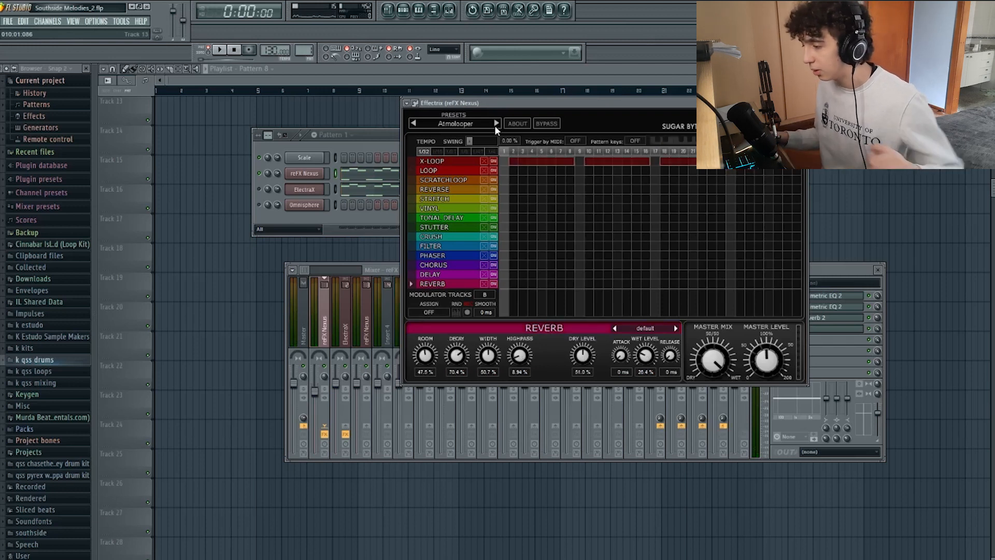
left_click(413, 124)
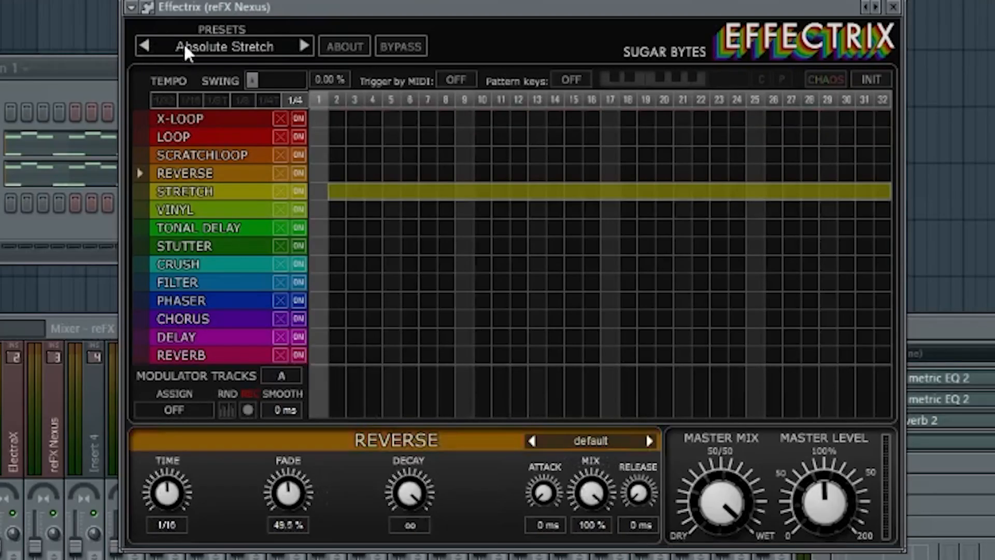
left_click(209, 41)
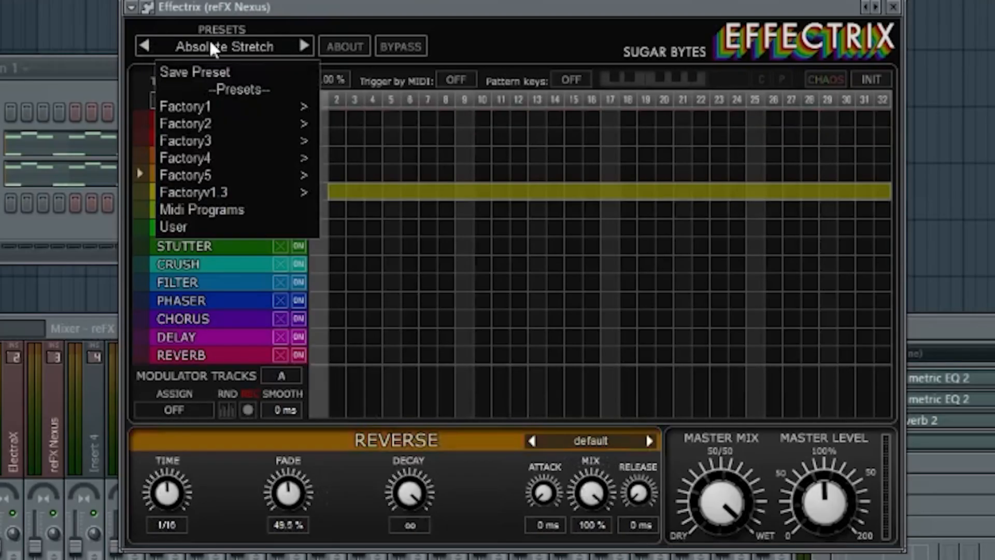
mouse_move(293, 195)
left_click(355, 208)
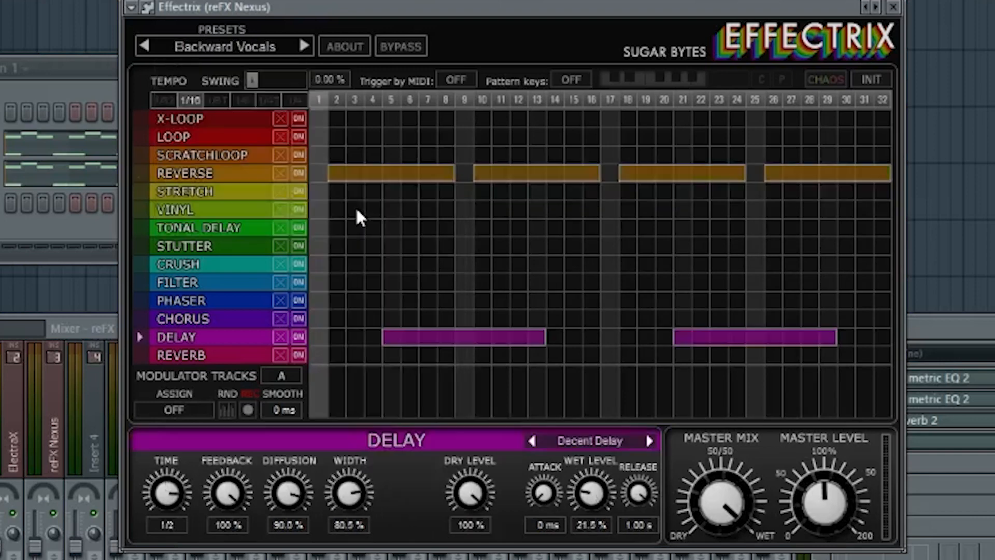
Step: Load Effectrix's Pause Repeat preset from Factory5 and play the melody with it
left_click(233, 47)
mouse_move(192, 179)
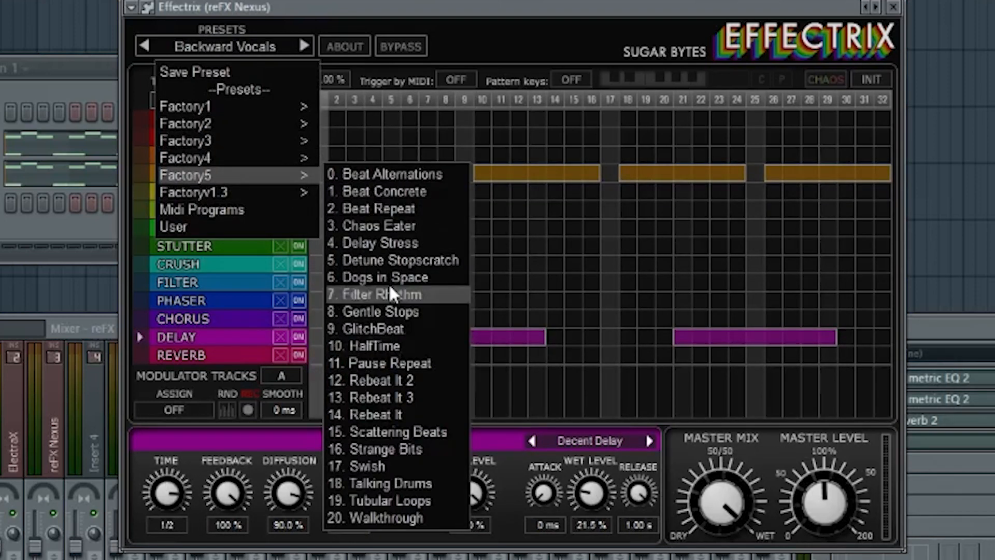
left_click(389, 362)
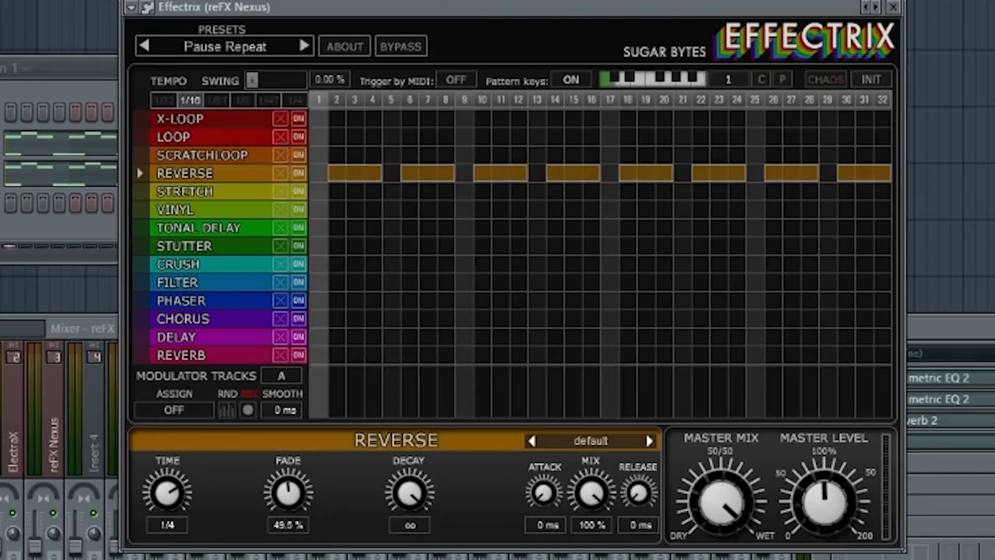
left_click(220, 49)
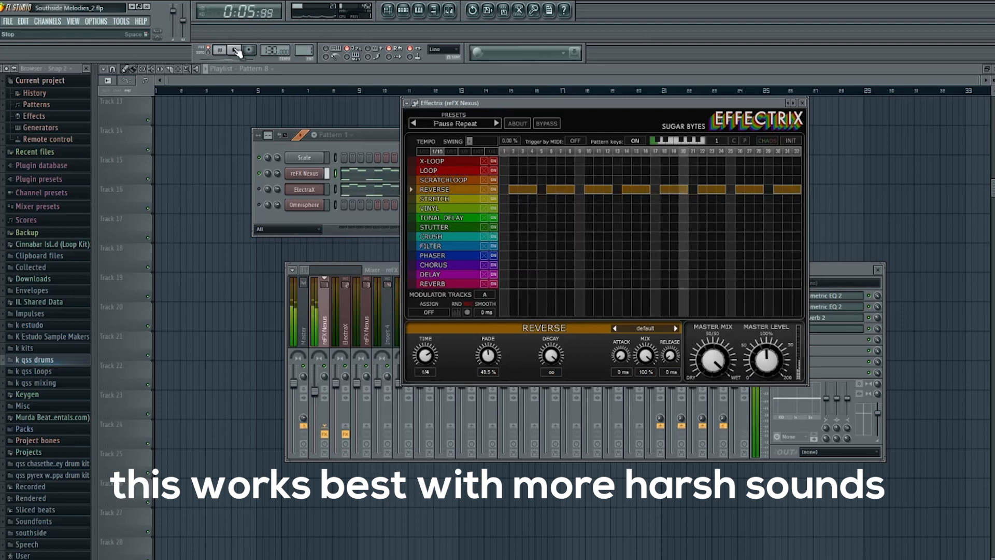
left_click(236, 50)
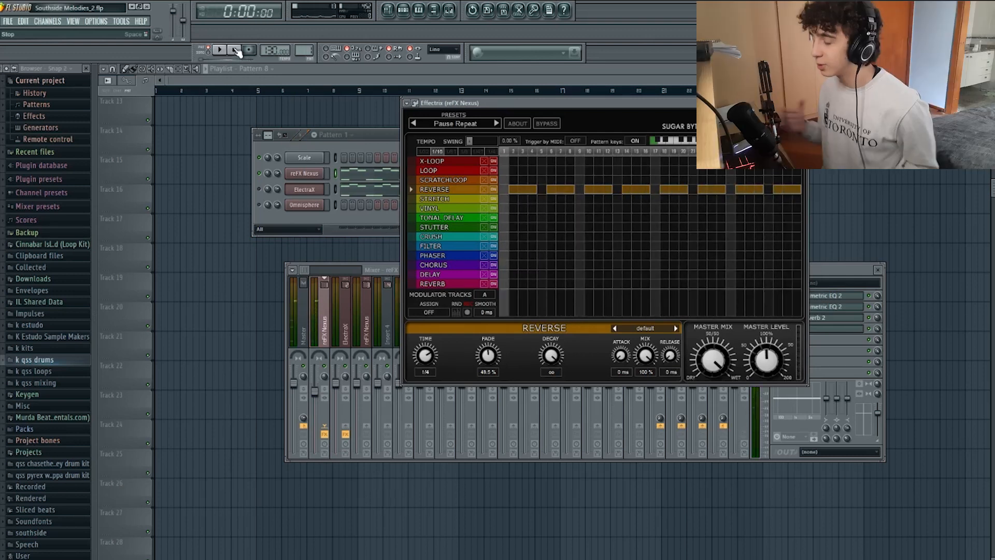